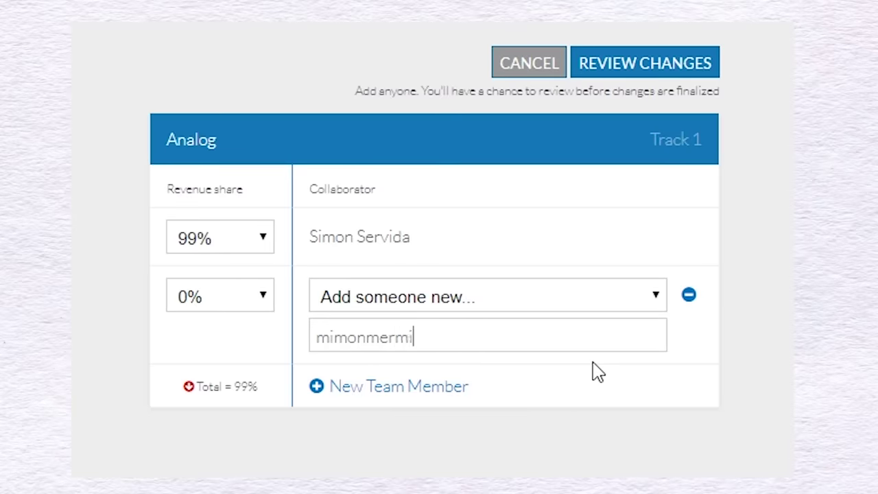
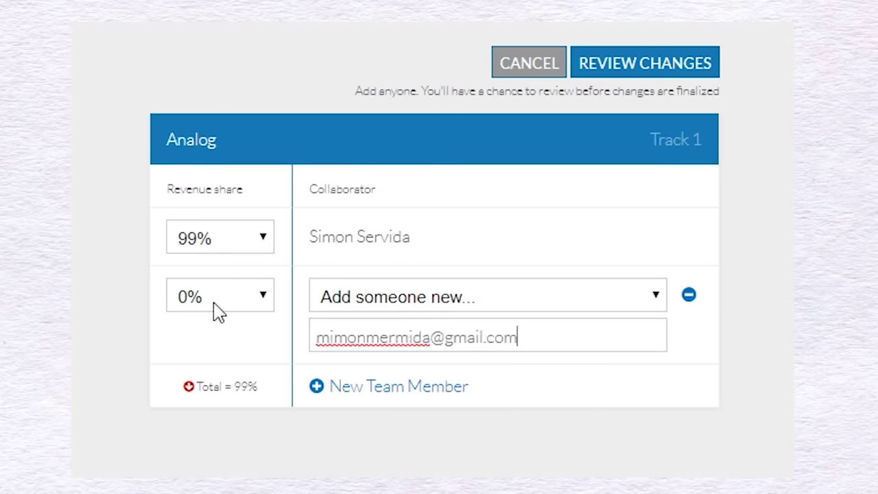
Add a new collaborator by e-mail to the Analog team with a 1% revenue share
{"action": "left_click", "coordinate": [215, 308]}
{"action": "left_click", "coordinate": [218, 330]}
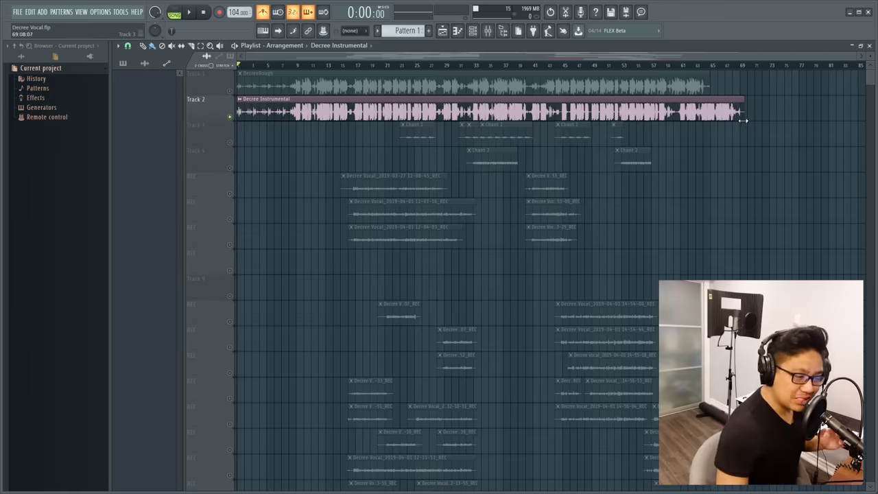
{"action": "scroll", "coordinate": [755, 238], "scroll_direction": "up", "scroll_amount": 2}
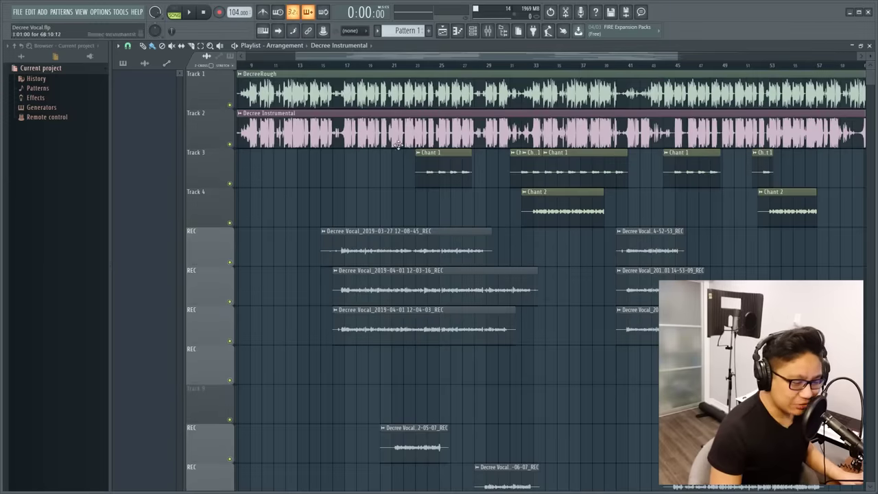
Scroll down to the GOOD comped vocal track and select all of its clips
{"action": "scroll", "coordinate": [514, 163], "scroll_direction": "down", "scroll_amount": 1}
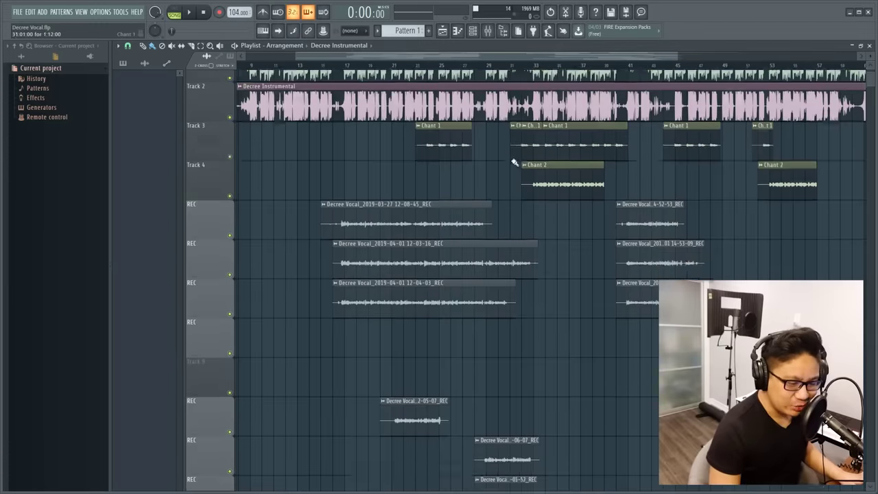
{"action": "scroll", "coordinate": [519, 172], "scroll_direction": "down", "scroll_amount": 10}
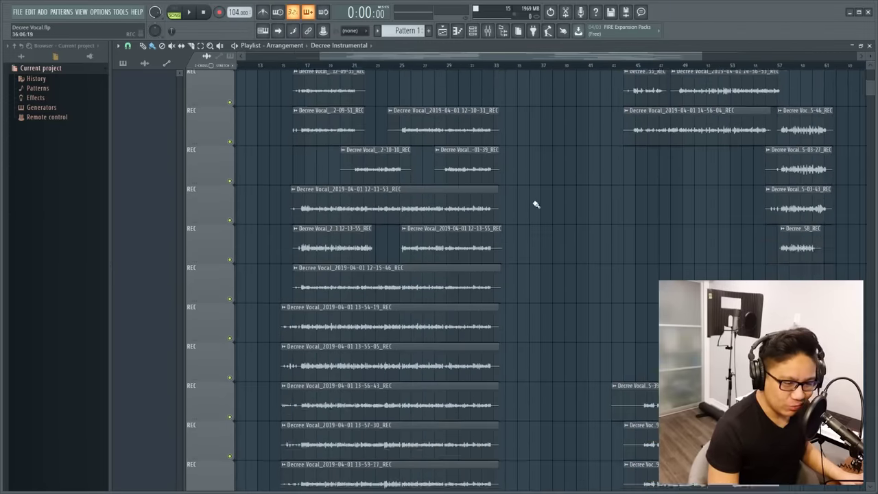
{"action": "scroll", "coordinate": [537, 204], "scroll_direction": "down", "scroll_amount": 10}
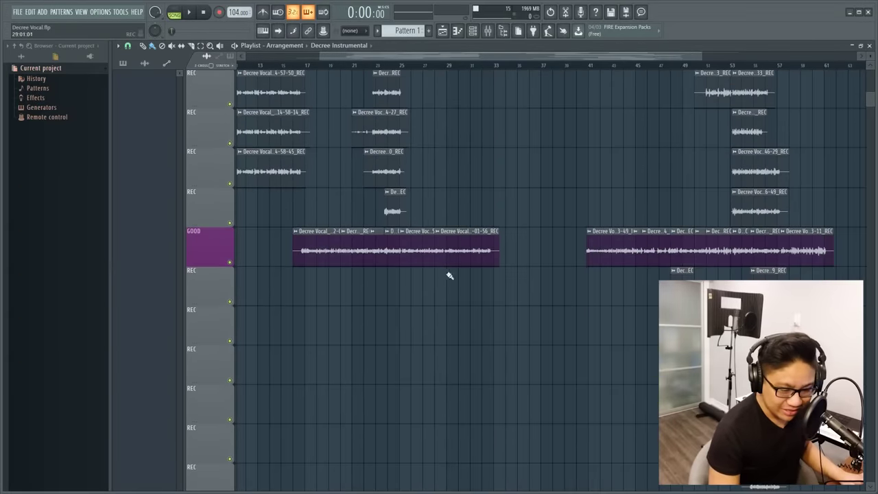
{"action": "left_click_drag", "start_coordinate": [295, 190], "coordinate": [327, 343]}
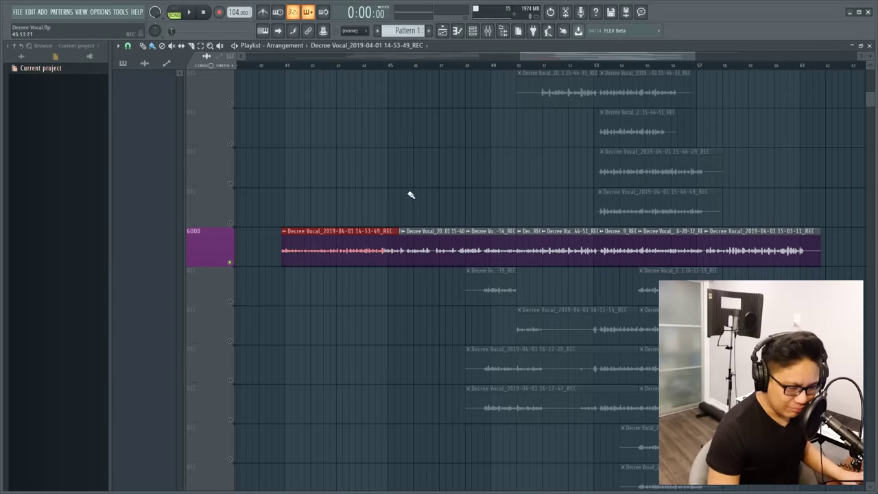
{"action": "left_click", "coordinate": [416, 248]}
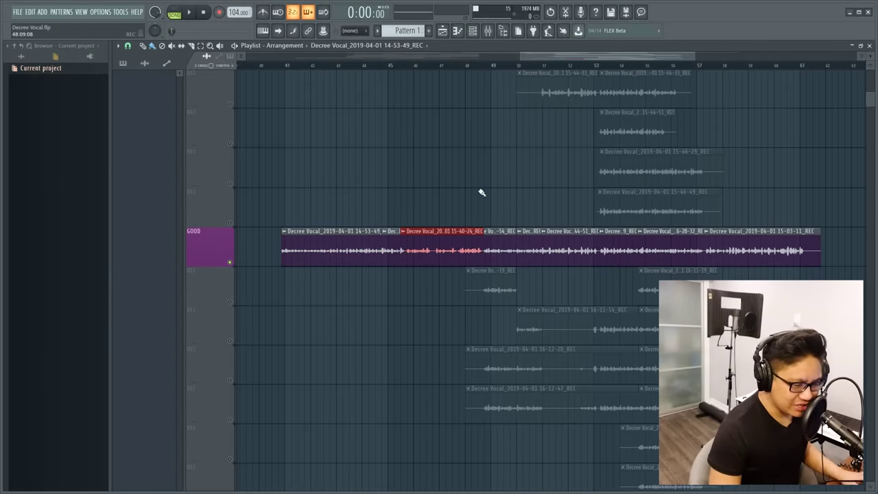
{"action": "left_click_drag", "start_coordinate": [481, 192], "coordinate": [491, 340]}
{"action": "left_click_drag", "start_coordinate": [539, 192], "coordinate": [570, 299]}
{"action": "left_click", "coordinate": [621, 291]}
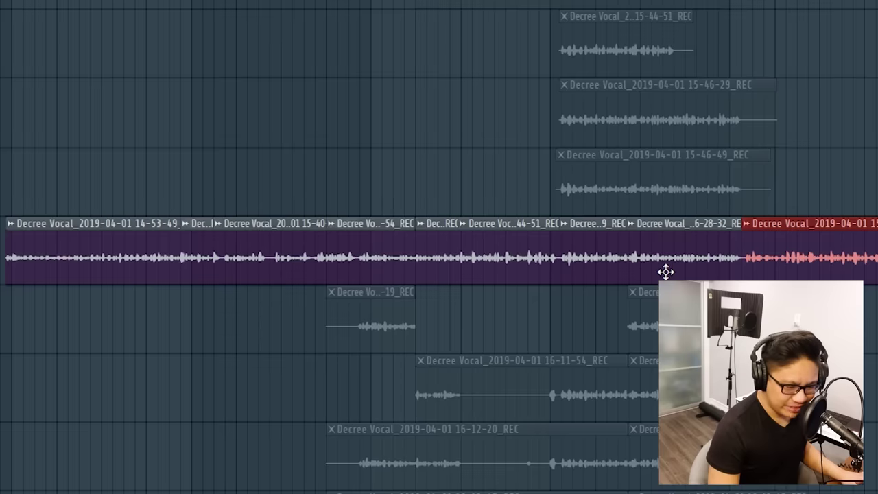
{"action": "left_click", "coordinate": [662, 248]}
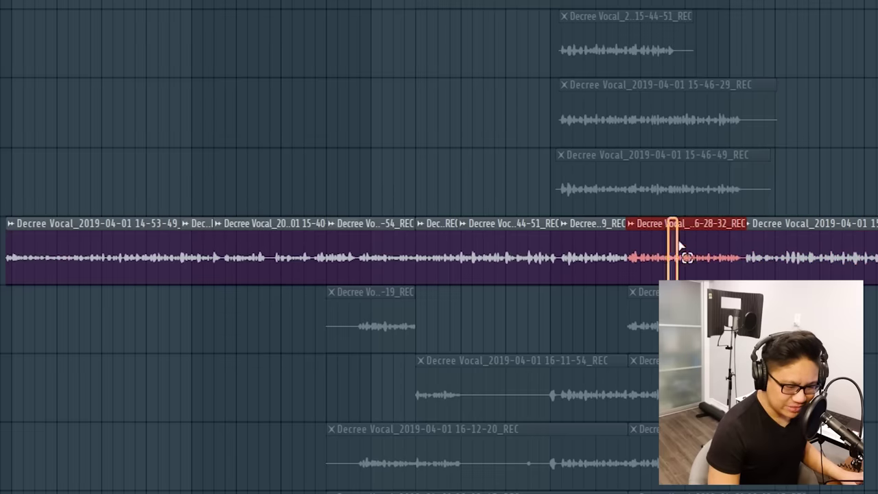
{"action": "key", "text": "ctrl+a"}
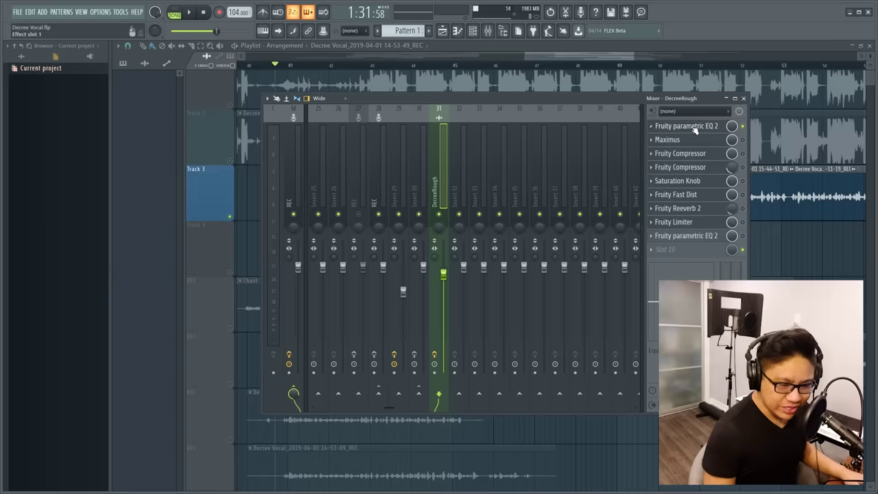
Open the DecreeRough parametric EQ, audition a band 7 high-shelf tweak, then undo it
{"action": "left_click", "coordinate": [686, 126]}
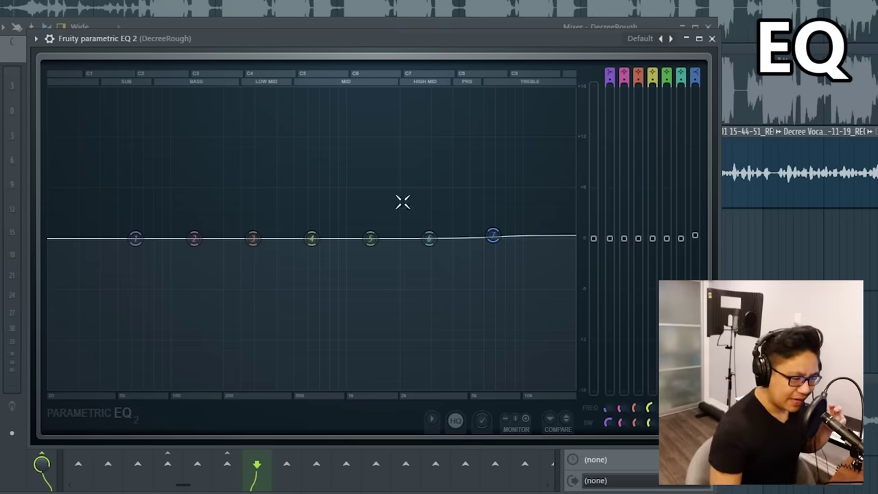
{"action": "mouse_move", "coordinate": [515, 249]}
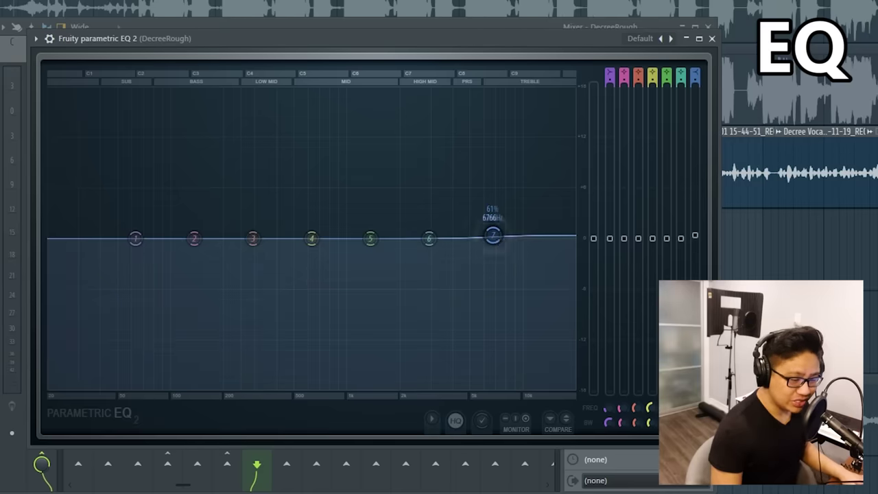
{"action": "mouse_move", "coordinate": [493, 236]}
{"action": "left_mouse_down"}
{"action": "mouse_move", "coordinate": [391, 88]}
{"action": "mouse_move", "coordinate": [509, 286]}
{"action": "mouse_move", "coordinate": [491, 239]}
{"action": "mouse_move", "coordinate": [499, 242]}
{"action": "left_mouse_up"}
{"action": "key", "text": "space"}
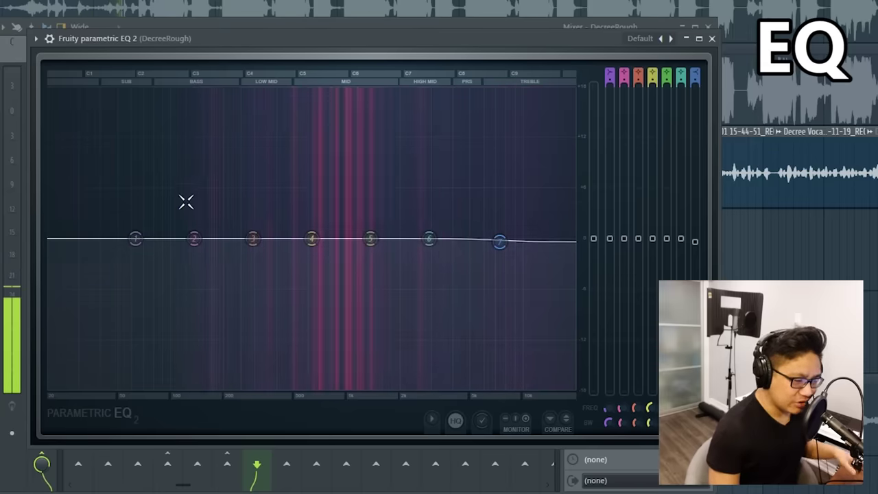
{"action": "key", "text": "space"}
{"action": "key", "text": "ctrl+z"}
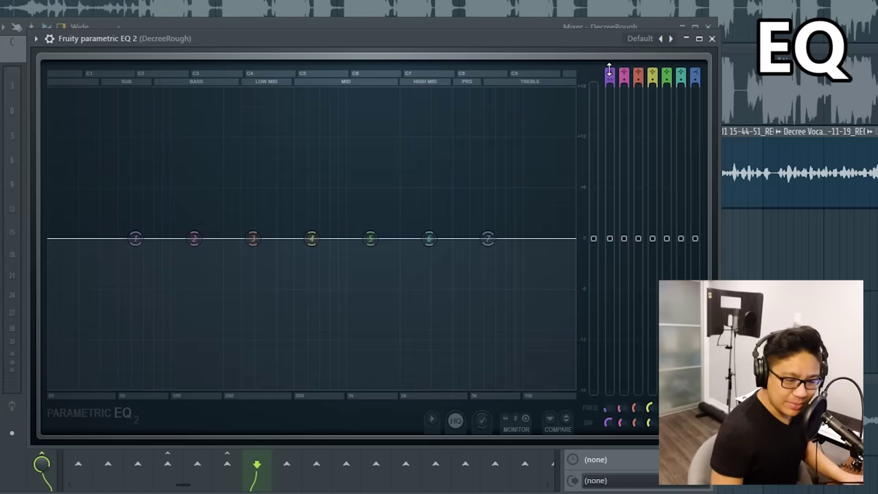
Turn band 1 into a steep low cut and raise it from 69 Hz to about 100 Hz
{"action": "left_click_drag", "start_coordinate": [609, 69], "coordinate": [609, 92]}
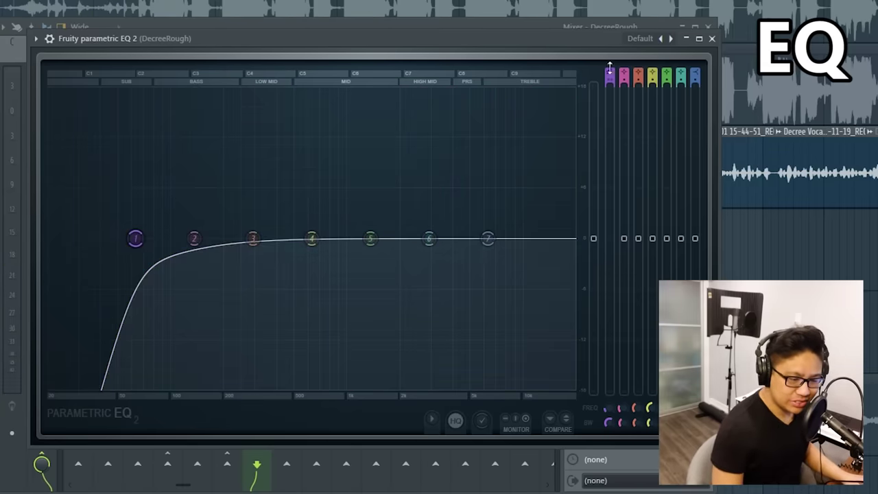
{"action": "mouse_move", "coordinate": [135, 238]}
{"action": "left_mouse_down"}
{"action": "mouse_move", "coordinate": [152, 237]}
{"action": "mouse_move", "coordinate": [141, 238]}
{"action": "left_mouse_up"}
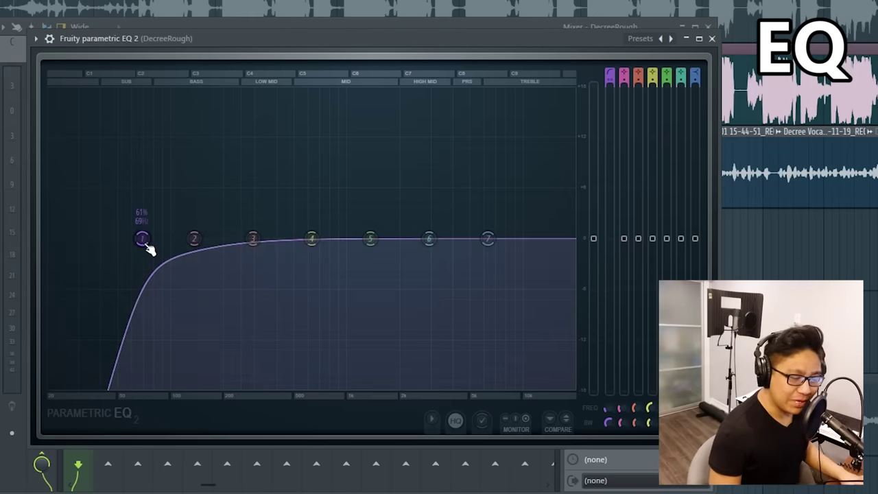
{"action": "left_click_drag", "start_coordinate": [145, 245], "coordinate": [172, 238]}
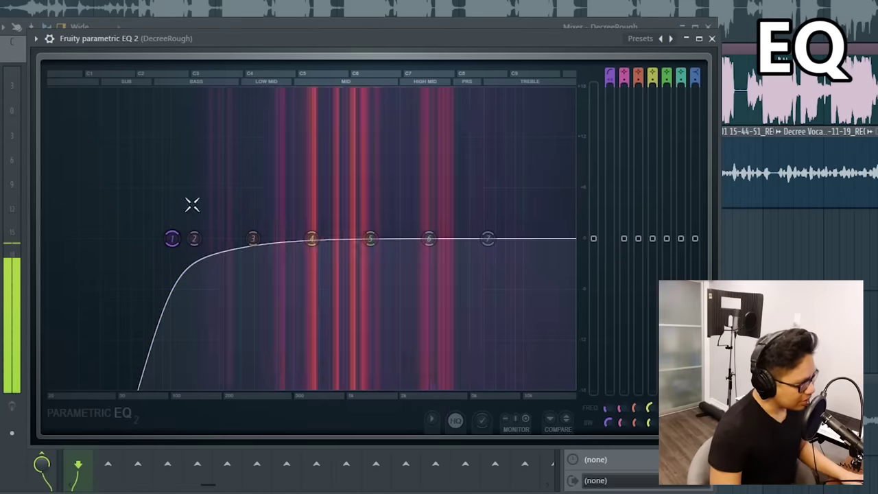
Open Maximus on DecreeRough and load the De-esser split-band preset
{"action": "left_click", "coordinate": [712, 39]}
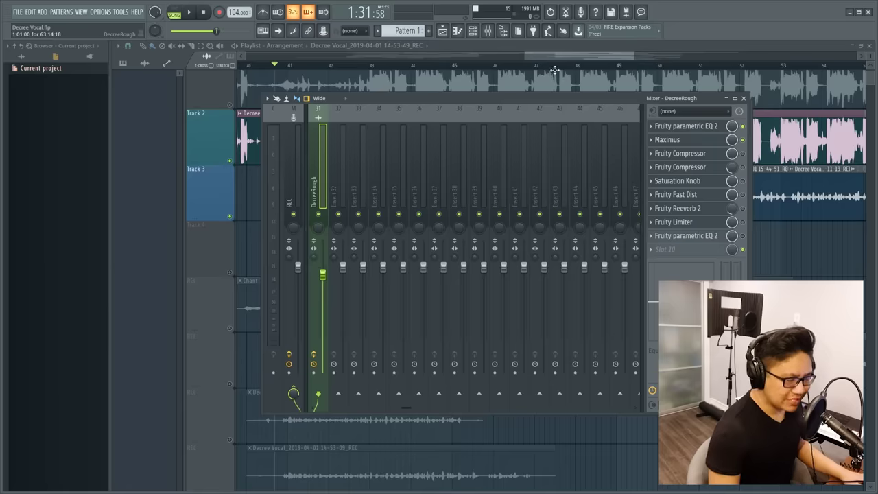
{"action": "left_click", "coordinate": [667, 140]}
{"action": "left_click_drag", "start_coordinate": [302, 103], "coordinate": [419, 118]}
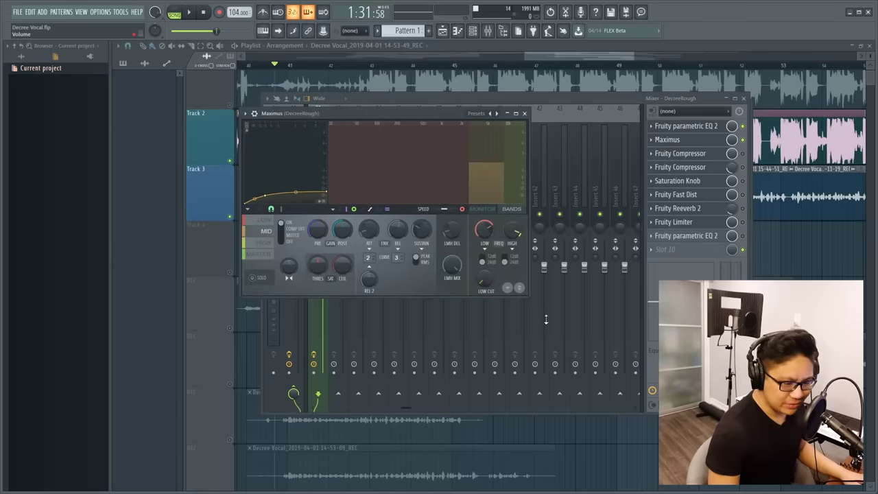
{"action": "left_click_drag", "start_coordinate": [526, 292], "coordinate": [720, 388]}
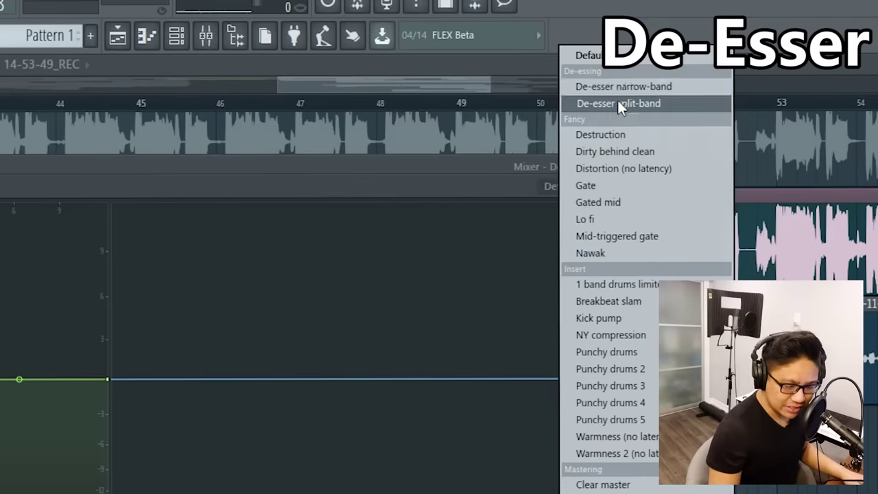
{"action": "left_click", "coordinate": [617, 104]}
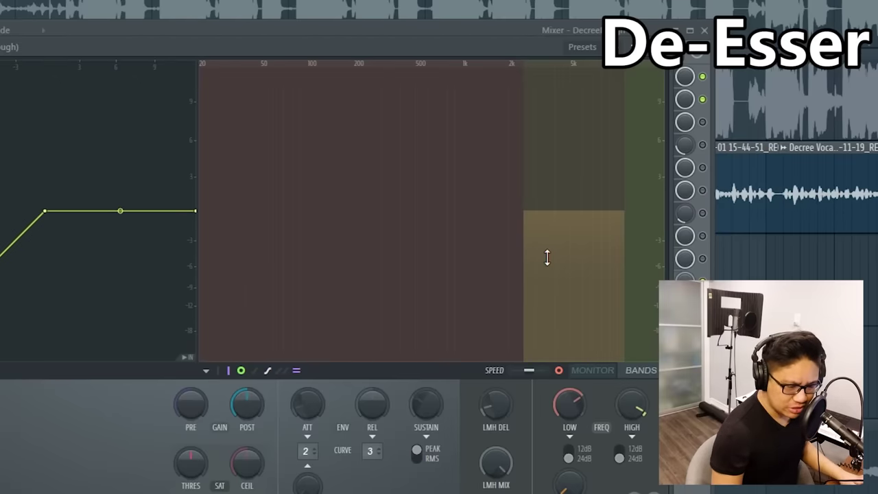
{"action": "key", "text": "space"}
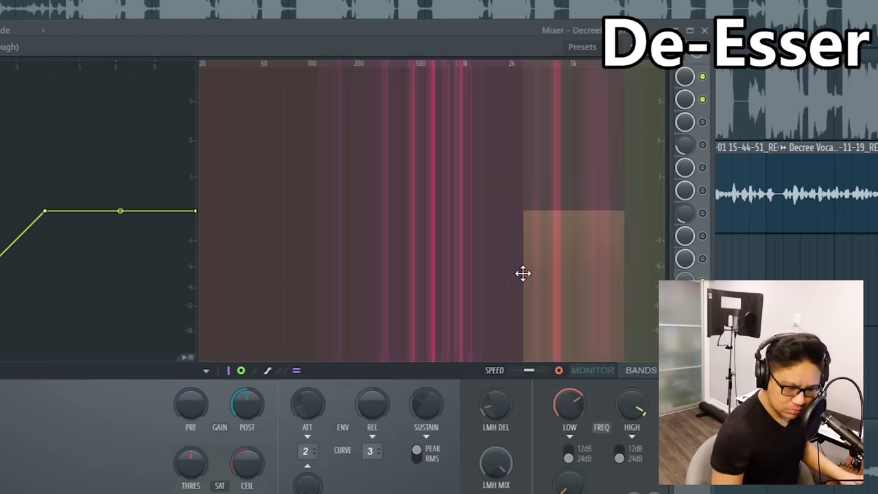
Raise the high band crossover and flatten the MID band curve to around -9 dB
{"action": "left_click_drag", "start_coordinate": [613, 268], "coordinate": [621, 268]}
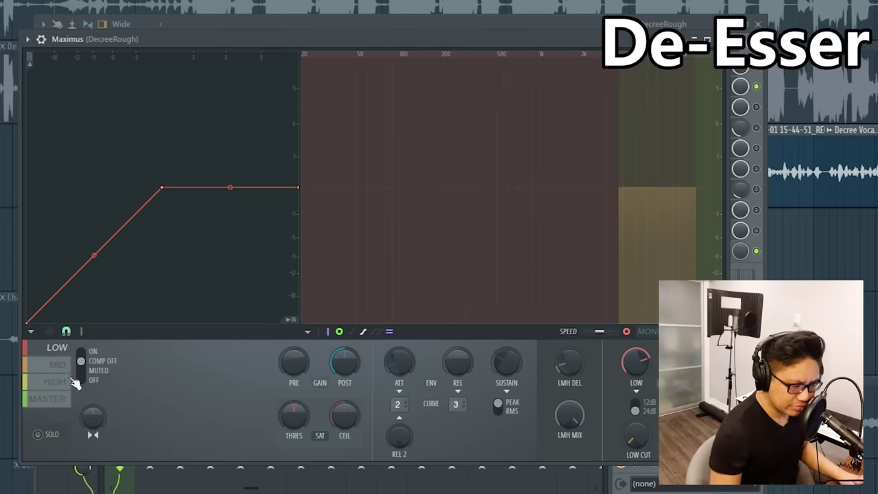
{"action": "left_click", "coordinate": [61, 364]}
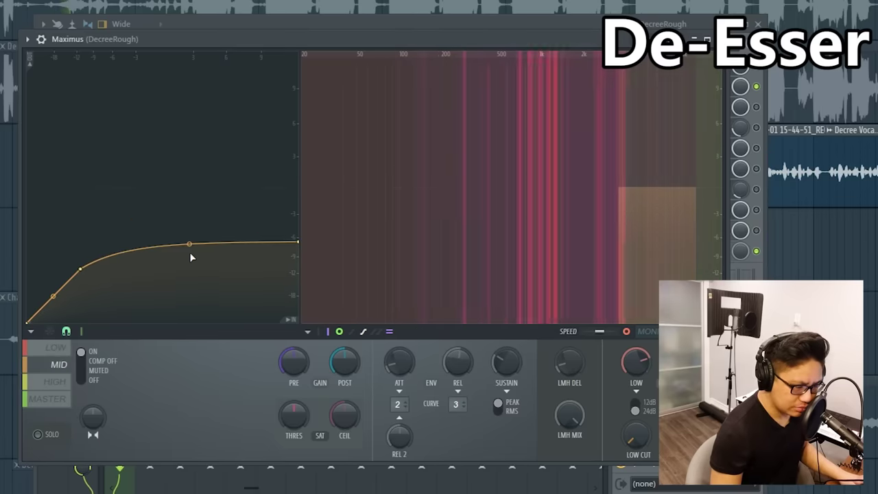
{"action": "left_click_drag", "start_coordinate": [190, 244], "coordinate": [189, 250]}
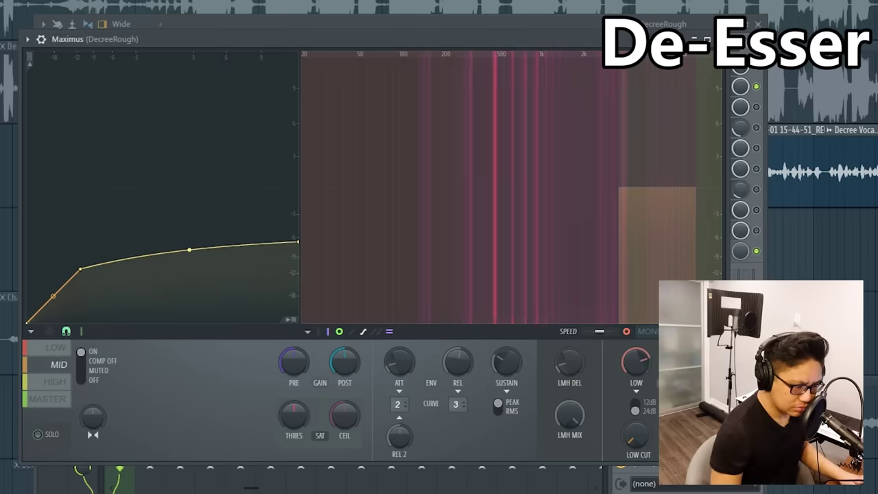
{"action": "left_click", "coordinate": [55, 311]}
{"action": "left_click_drag", "start_coordinate": [55, 311], "coordinate": [55, 300]}
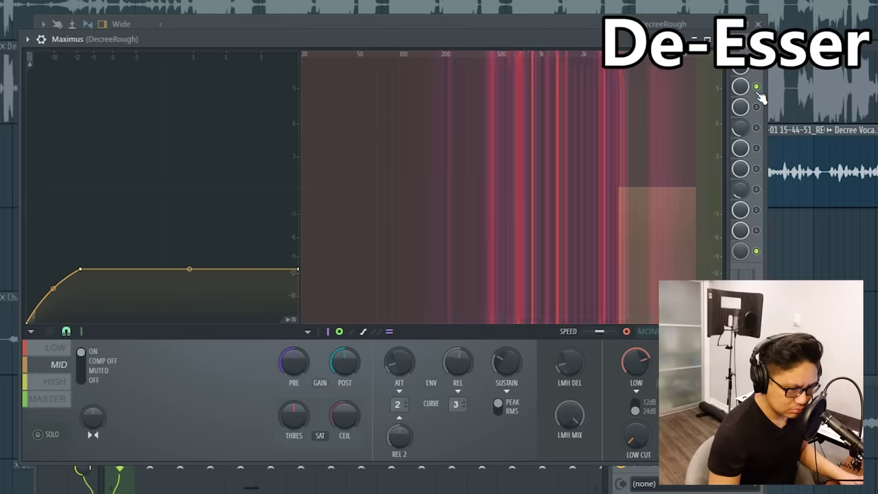
{"action": "left_click", "coordinate": [753, 86]}
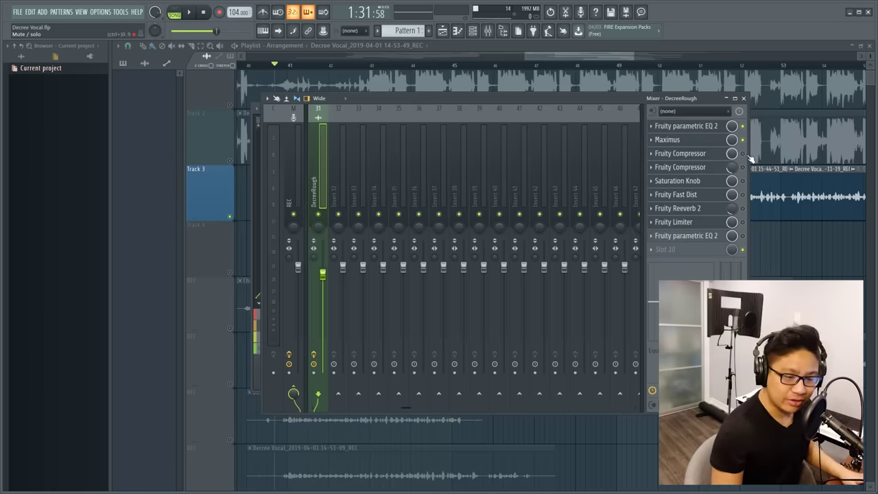
Set the first Fruity Compressor to -35 dB threshold, about 6:1 ratio and 9.6 dB gain
{"action": "left_click", "coordinate": [679, 153]}
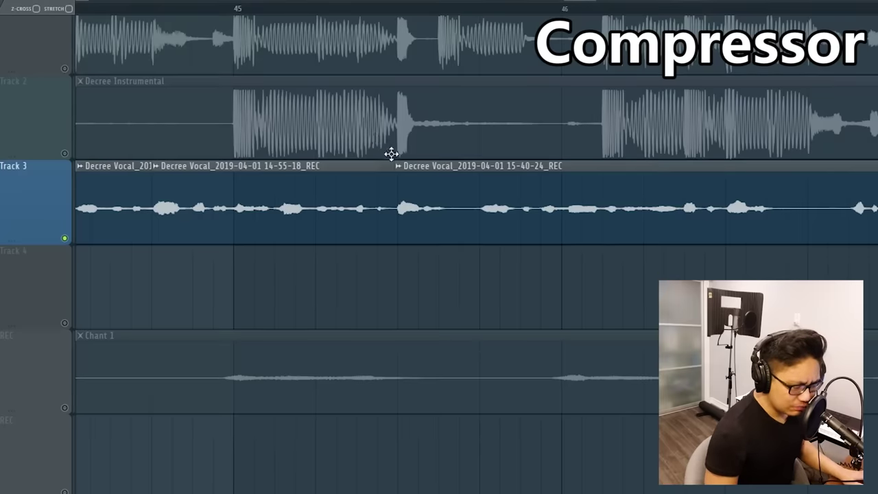
{"action": "scroll", "coordinate": [391, 153], "scroll_direction": "up", "scroll_amount": 3}
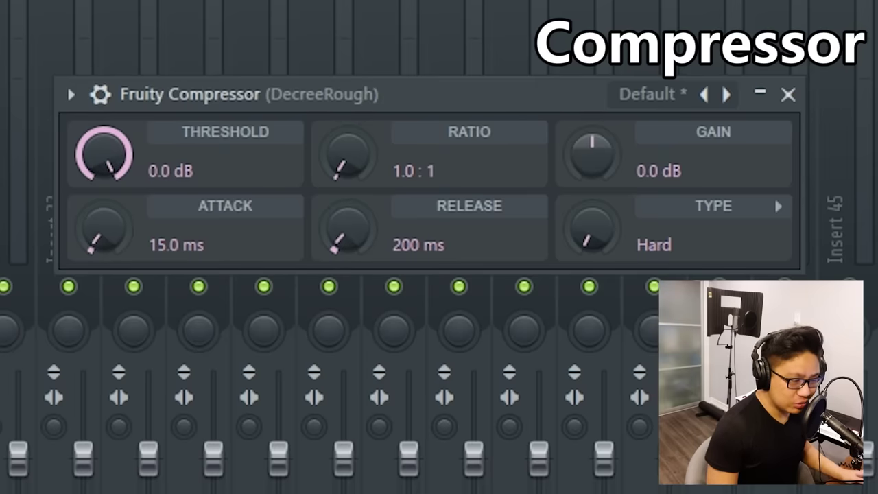
{"action": "left_click_drag", "start_coordinate": [104, 154], "coordinate": [104, 192]}
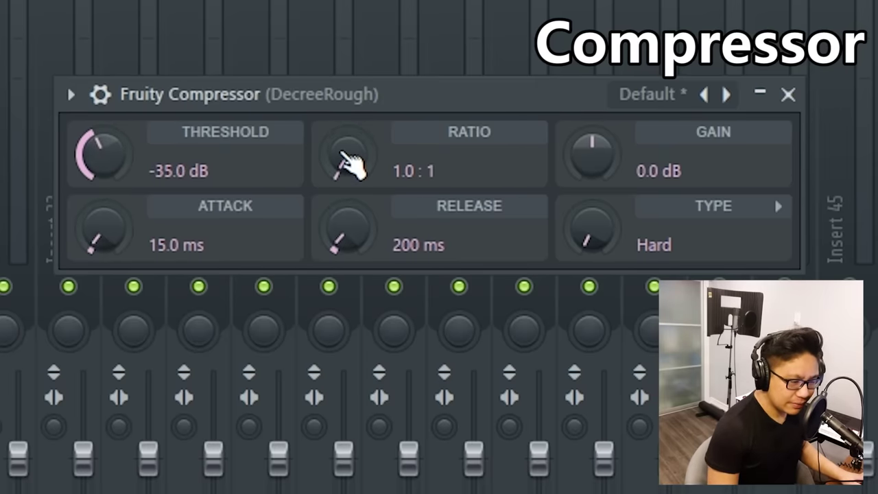
{"action": "left_click_drag", "start_coordinate": [353, 161], "coordinate": [353, 127]}
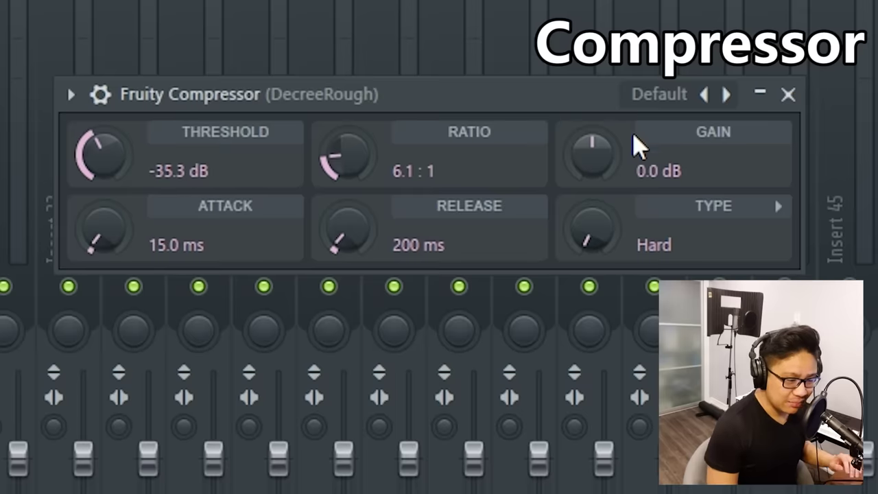
{"action": "left_click_drag", "start_coordinate": [610, 169], "coordinate": [609, 129]}
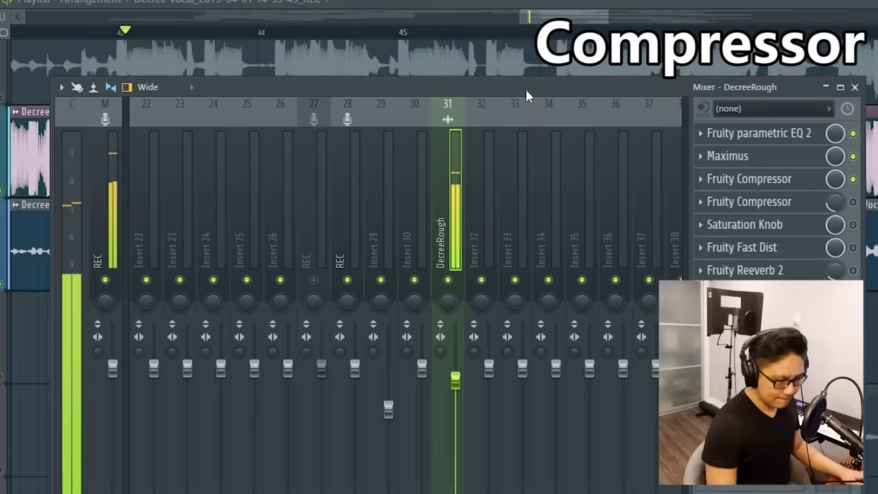
{"action": "key", "text": "F9"}
{"action": "scroll", "coordinate": [398, 137], "scroll_direction": "down", "scroll_amount": 2}
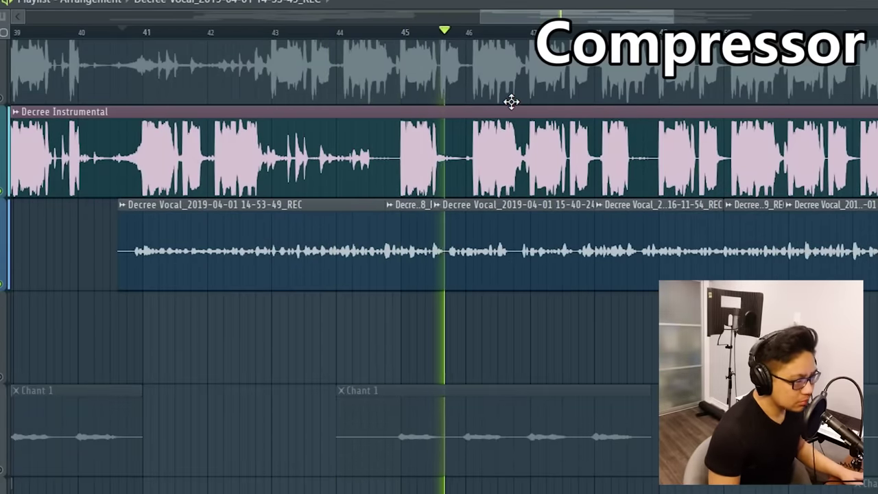
{"action": "key", "text": "space"}
{"action": "key", "text": "F9"}
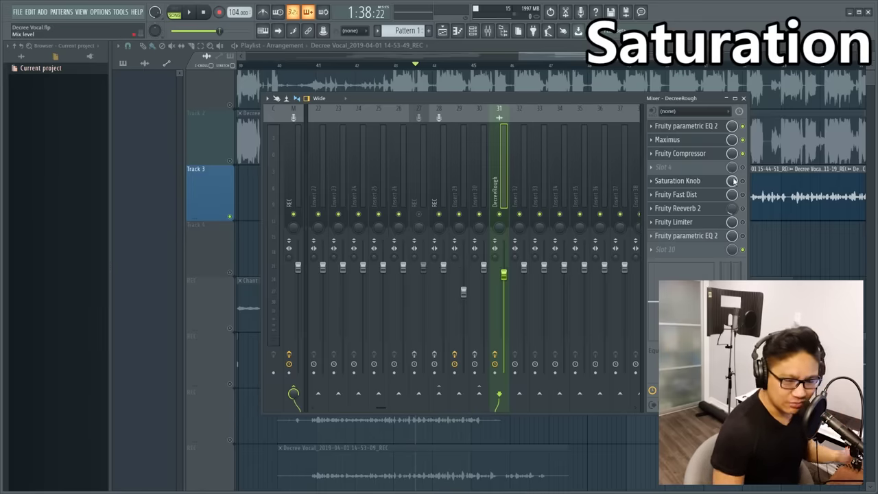
Set Saturation Knob's amount to just above off while auditioning the vocal
{"action": "left_click", "coordinate": [733, 180]}
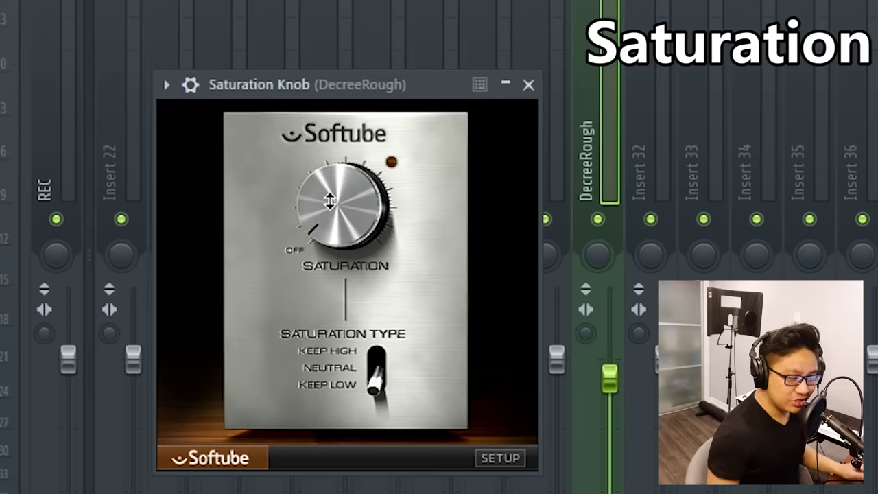
{"action": "key", "text": "space"}
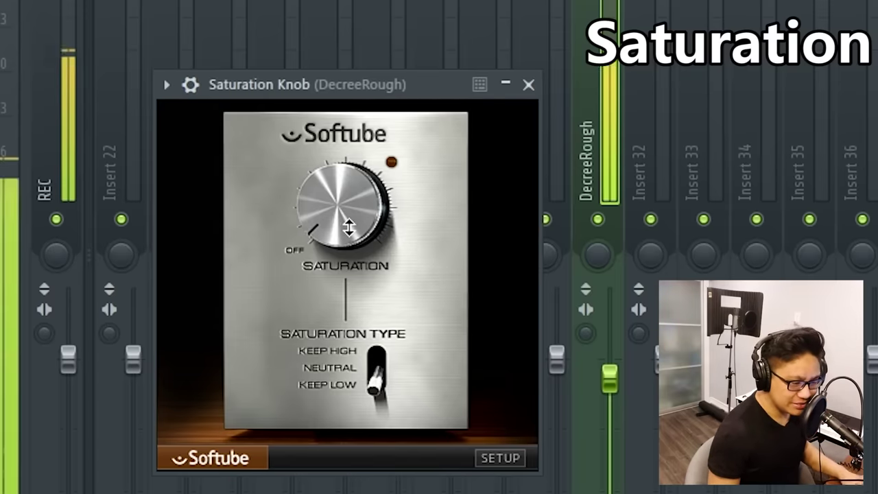
{"action": "left_click_drag", "start_coordinate": [343, 209], "coordinate": [352, 16]}
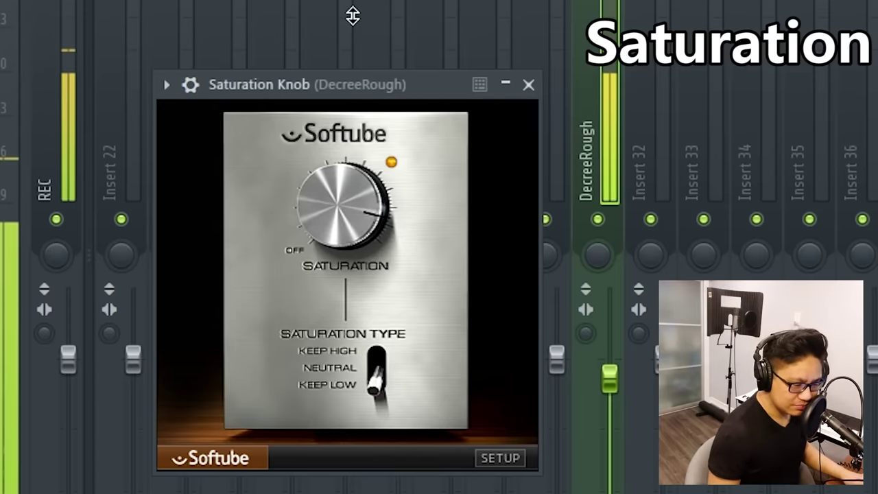
{"action": "key", "text": "space"}
{"action": "left_click_drag", "start_coordinate": [343, 150], "coordinate": [320, 171]}
{"action": "key", "text": "space"}
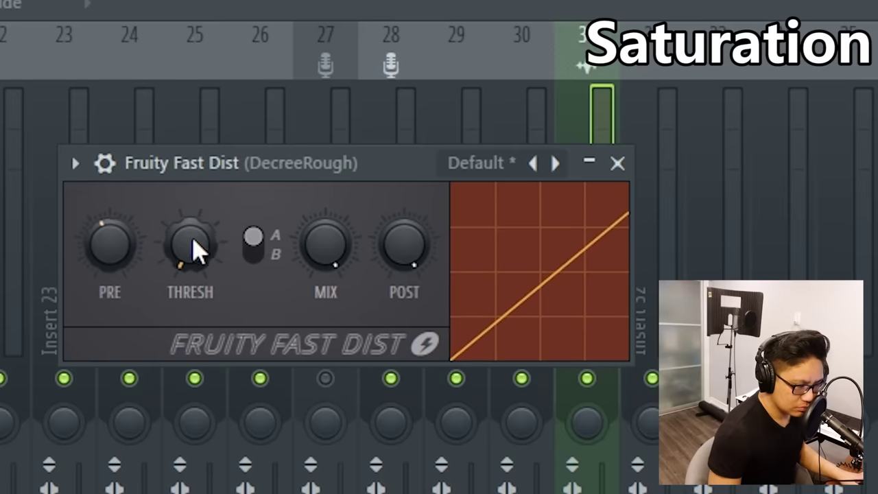
Drop Fruity Fast Dist's threshold to minimum, raise its pre-gain, then bypass it
{"action": "left_click_drag", "start_coordinate": [193, 240], "coordinate": [163, 251]}
{"action": "left_click_drag", "start_coordinate": [110, 244], "coordinate": [110, 209]}
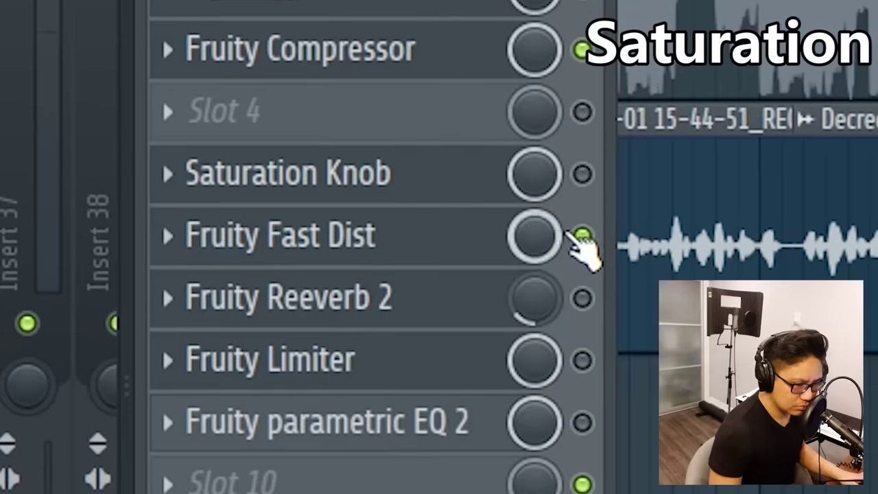
{"action": "left_click", "coordinate": [582, 236]}
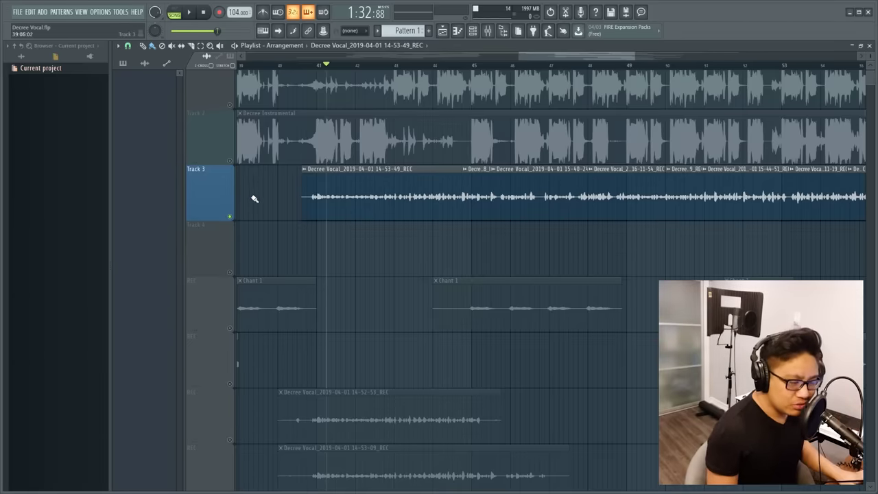
Make Fruity Reeverb 2 fully wet with lowered dry signal and a smaller room size
{"action": "mouse_move", "coordinate": [254, 199]}
{"action": "left_mouse_down"}
{"action": "mouse_move", "coordinate": [479, 211]}
{"action": "mouse_move", "coordinate": [295, 219]}
{"action": "mouse_move", "coordinate": [251, 182]}
{"action": "left_mouse_up"}
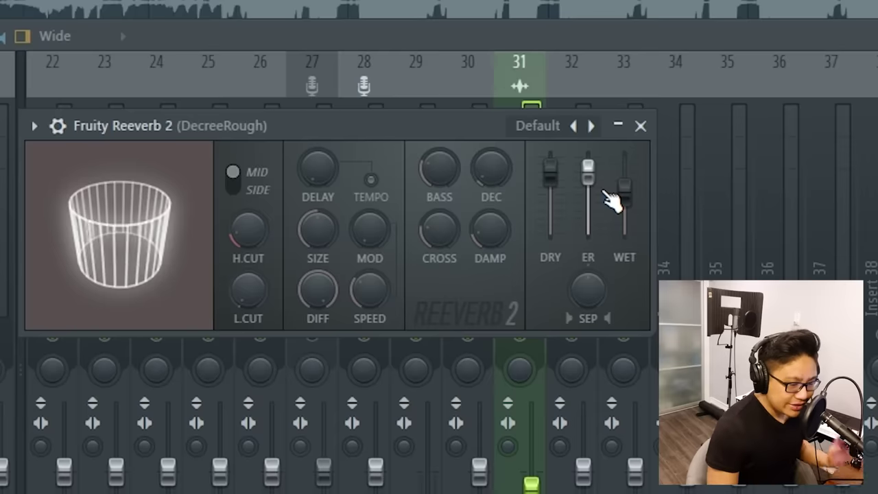
{"action": "left_click_drag", "start_coordinate": [613, 196], "coordinate": [623, 154]}
{"action": "left_click_drag", "start_coordinate": [551, 168], "coordinate": [551, 230]}
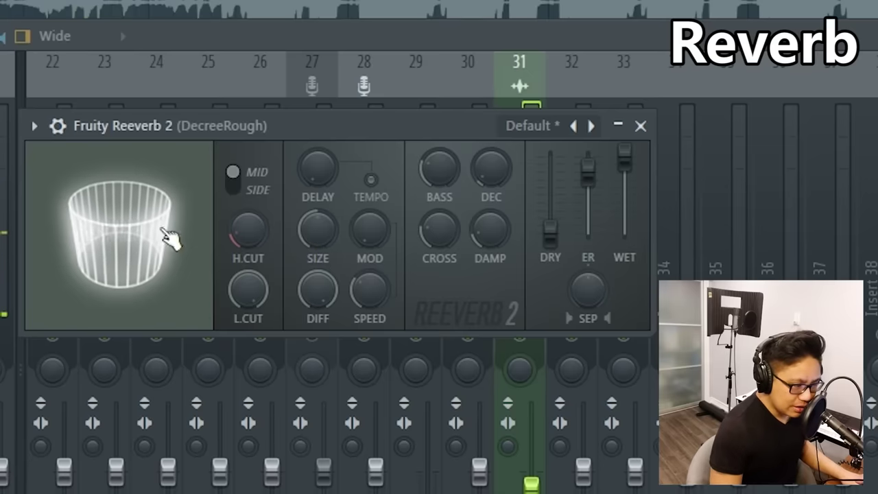
{"action": "left_click_drag", "start_coordinate": [314, 235], "coordinate": [314, 281]}
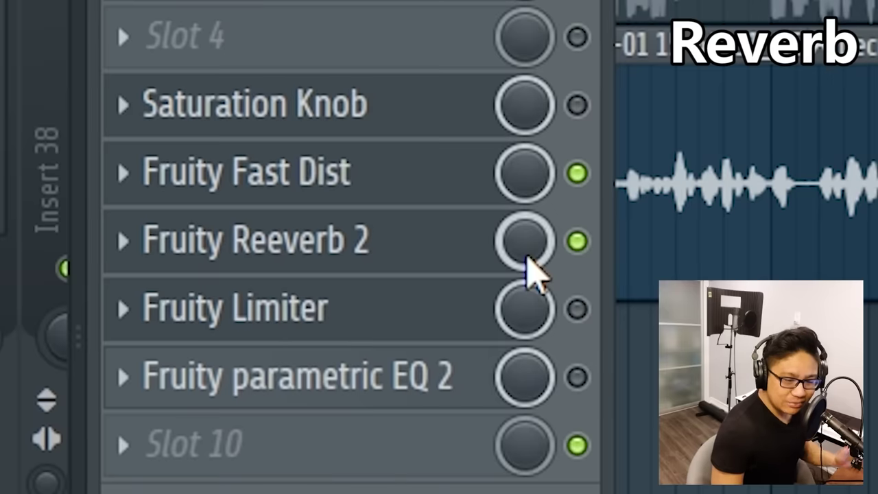
Turn down the reverb slot's mix level and compare it by toggling bypass
{"action": "mouse_move", "coordinate": [527, 258]}
{"action": "left_mouse_down"}
{"action": "mouse_move", "coordinate": [526, 274]}
{"action": "mouse_move", "coordinate": [524, 251]}
{"action": "left_mouse_up"}
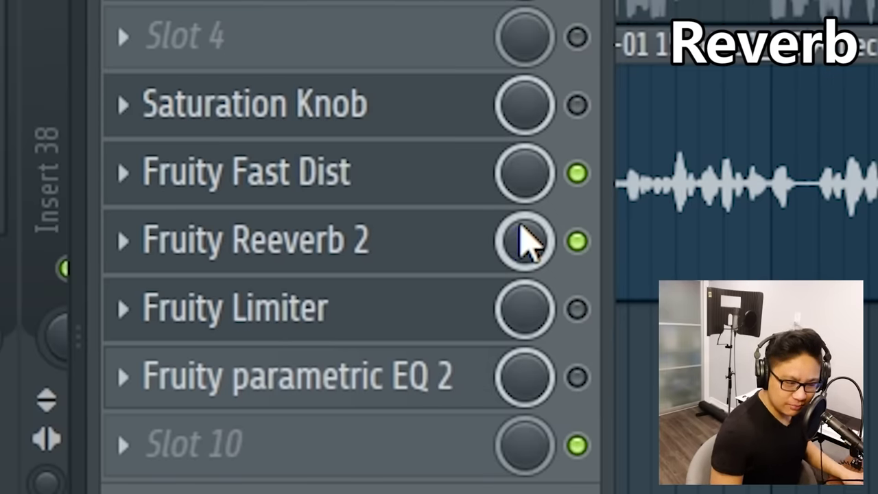
{"action": "mouse_move", "coordinate": [529, 255]}
{"action": "left_mouse_down"}
{"action": "mouse_move", "coordinate": [529, 278]}
{"action": "mouse_move", "coordinate": [524, 260]}
{"action": "left_mouse_up"}
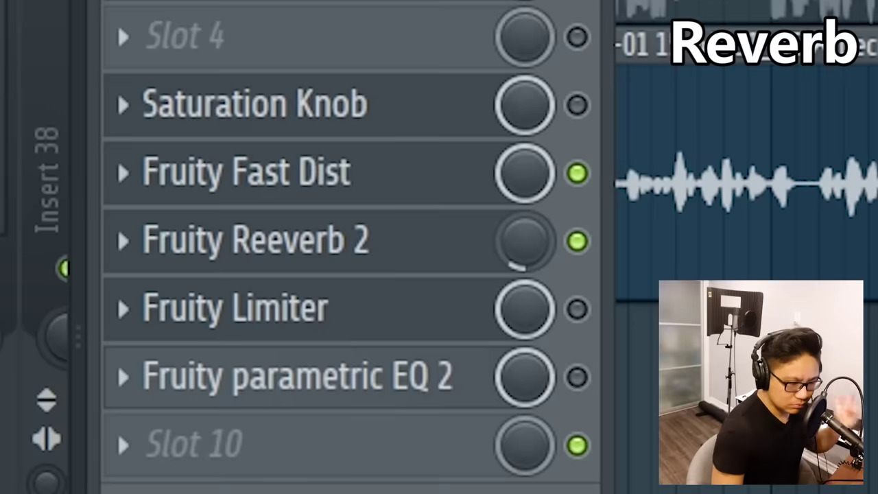
{"action": "key", "text": "F9"}
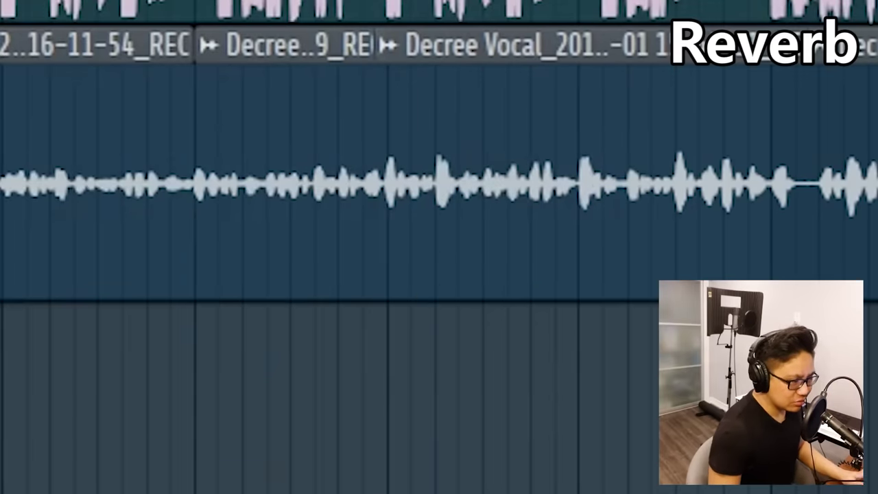
{"action": "key", "text": "F9"}
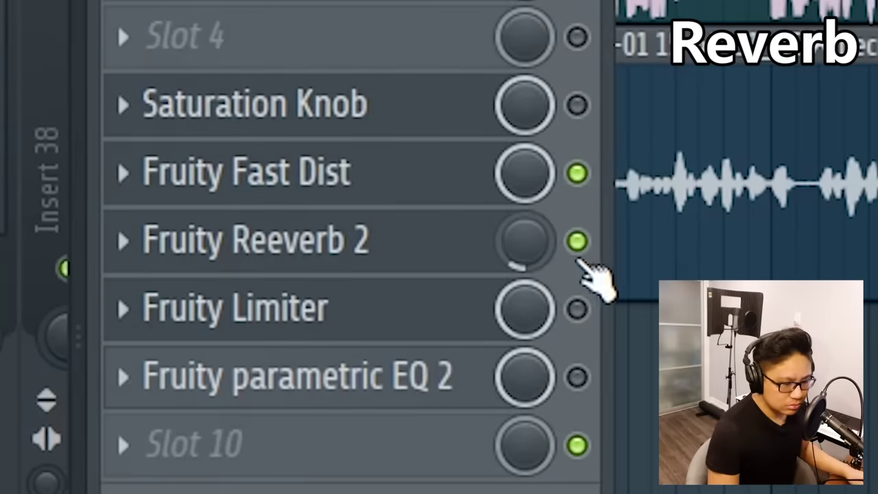
{"action": "left_click", "coordinate": [576, 241]}
{"action": "left_click", "coordinate": [576, 241]}
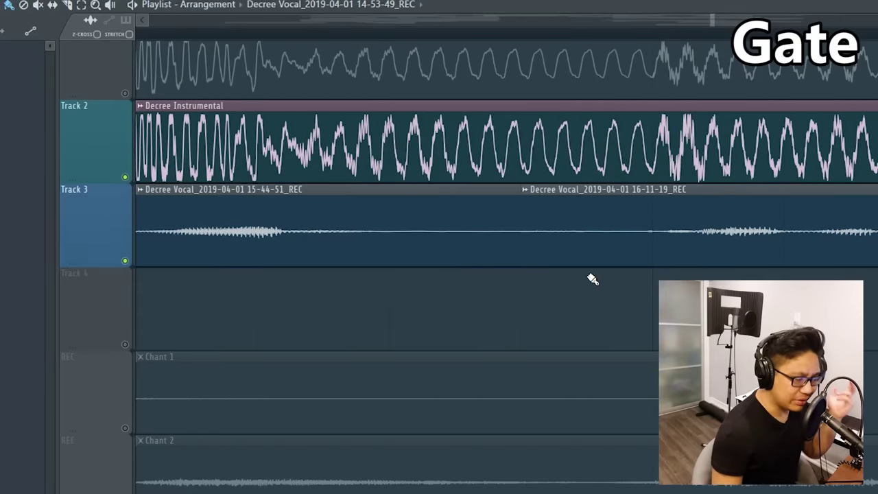
Raise the Fruity Limiter noise gate threshold, then ease it back while auditioning the vocal
{"action": "scroll", "coordinate": [612, 308], "scroll_direction": "left", "scroll_amount": 1}
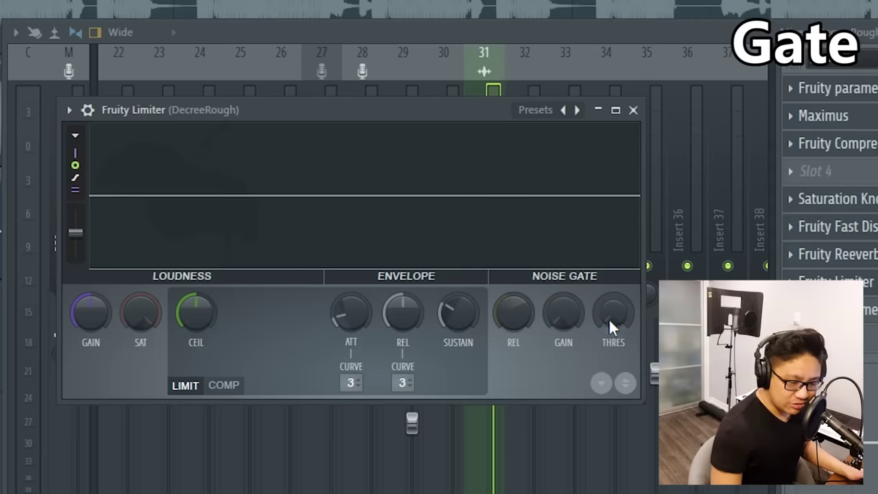
{"action": "left_click_drag", "start_coordinate": [610, 326], "coordinate": [609, 295]}
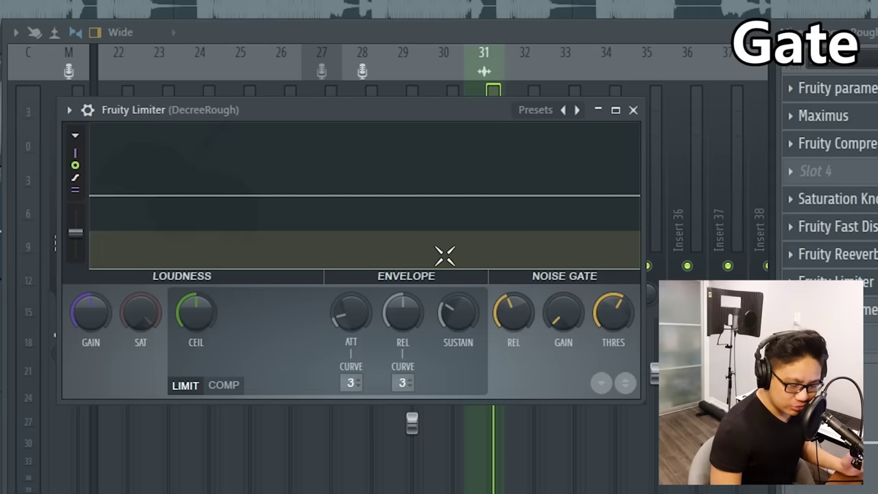
{"action": "key", "text": "space"}
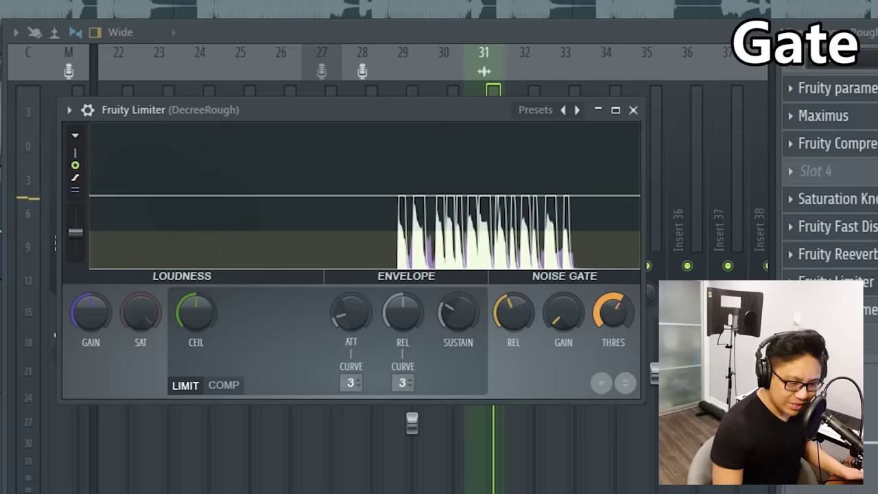
{"action": "left_click_drag", "start_coordinate": [613, 312], "coordinate": [612, 327]}
{"action": "key", "text": "space"}
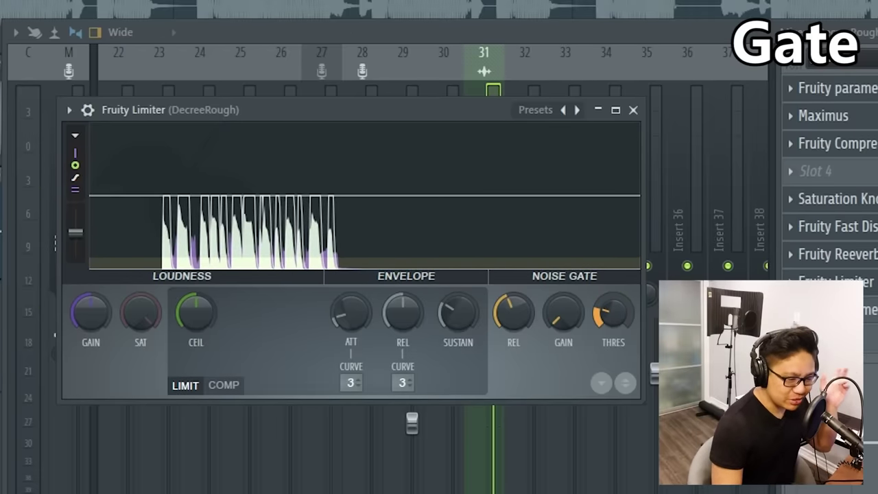
{"action": "key", "text": "space"}
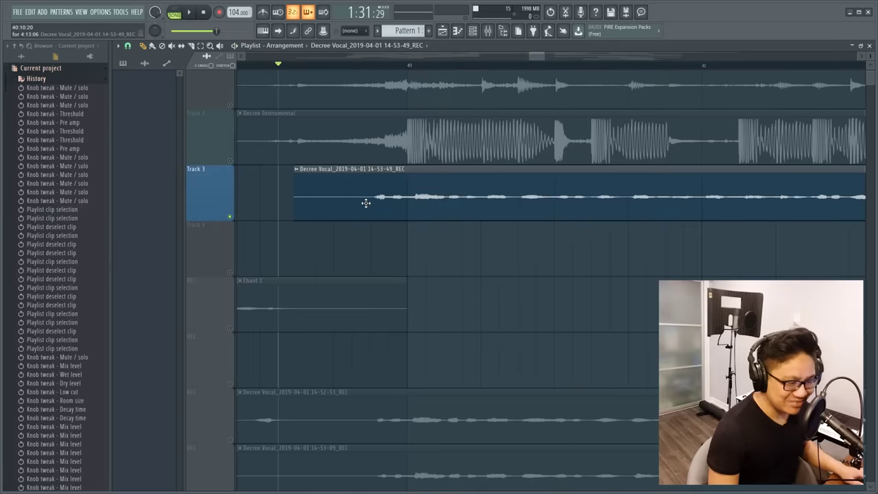
Zoom the playlist view with the mouse wheel
{"action": "scroll", "coordinate": [365, 203], "scroll_direction": "up", "scroll_amount": 5}
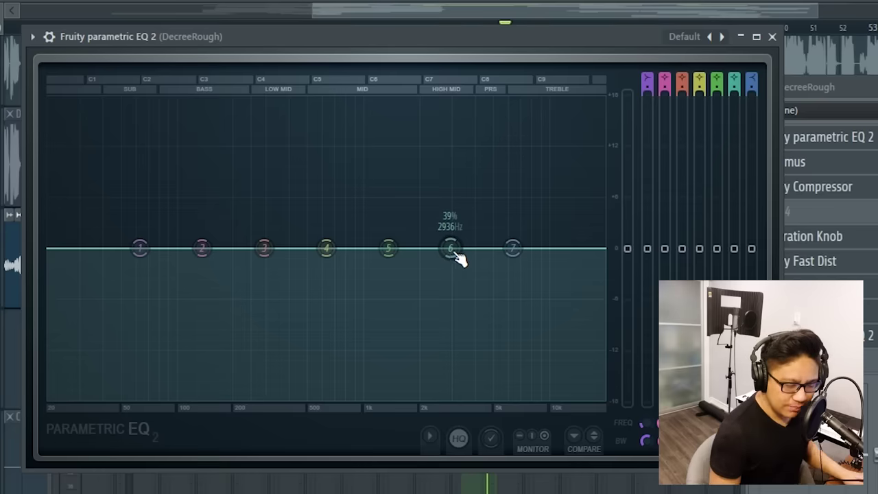
Boost EQ band 6 about +12 dB with a narrow Q, sweep for harshness, then return it near zero
{"action": "left_click_drag", "start_coordinate": [453, 248], "coordinate": [449, 157]}
{"action": "scroll", "coordinate": [454, 161], "scroll_direction": "down", "scroll_amount": 3}
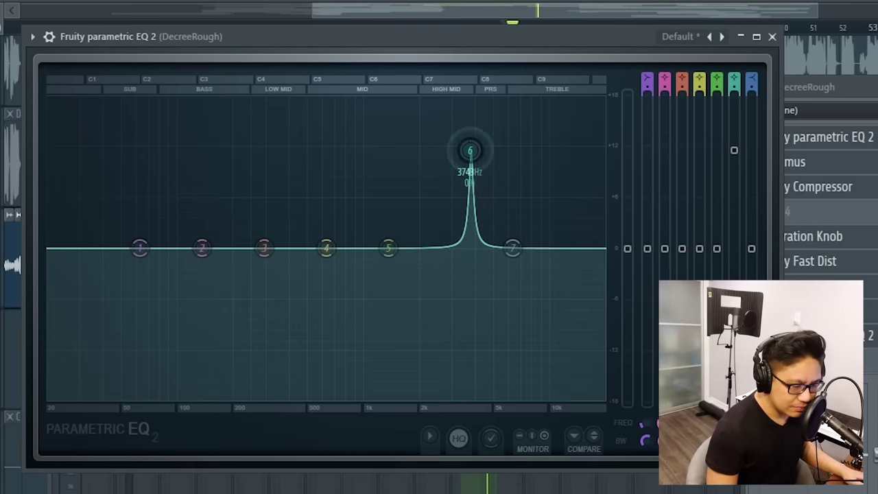
{"action": "mouse_move", "coordinate": [470, 150]}
{"action": "left_mouse_down"}
{"action": "mouse_move", "coordinate": [364, 133]}
{"action": "mouse_move", "coordinate": [470, 136]}
{"action": "left_mouse_up"}
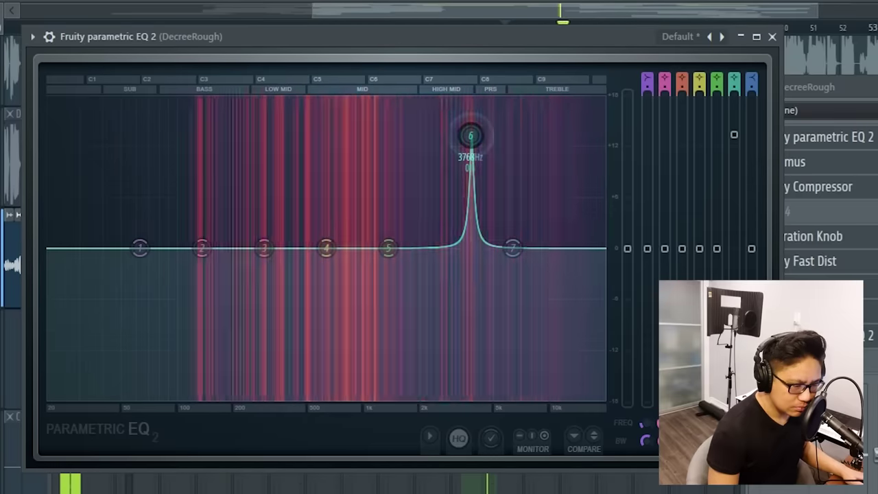
{"action": "key", "text": "space"}
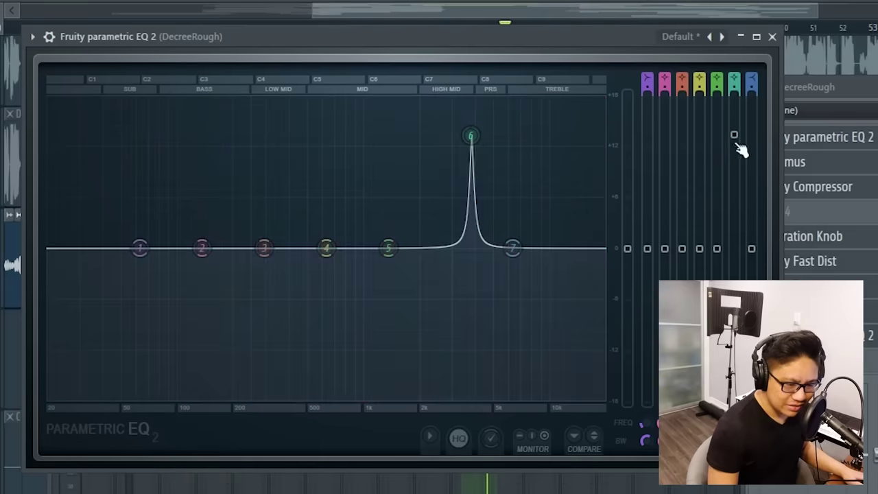
{"action": "left_click_drag", "start_coordinate": [734, 137], "coordinate": [734, 231]}
Boost band 4 narrowly near 1.9 kHz during playback to search for harshness
{"action": "key", "text": "space"}
{"action": "left_click_drag", "start_coordinate": [326, 248], "coordinate": [405, 247]}
{"action": "scroll", "coordinate": [416, 167], "scroll_direction": "down", "scroll_amount": 3}
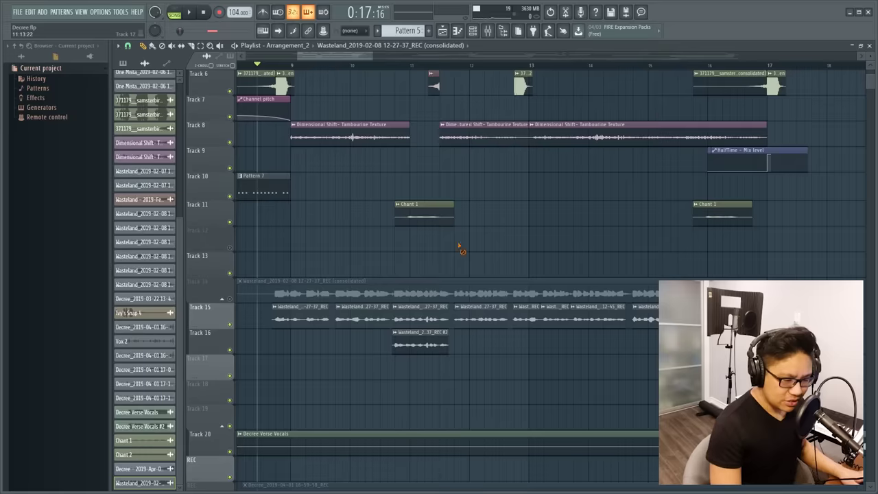
Enable EchoBoy and FabFilter Saturn on the chorus vocal mixer track and open EchoBoy
{"action": "scroll", "coordinate": [461, 249], "scroll_direction": "down", "scroll_amount": 3}
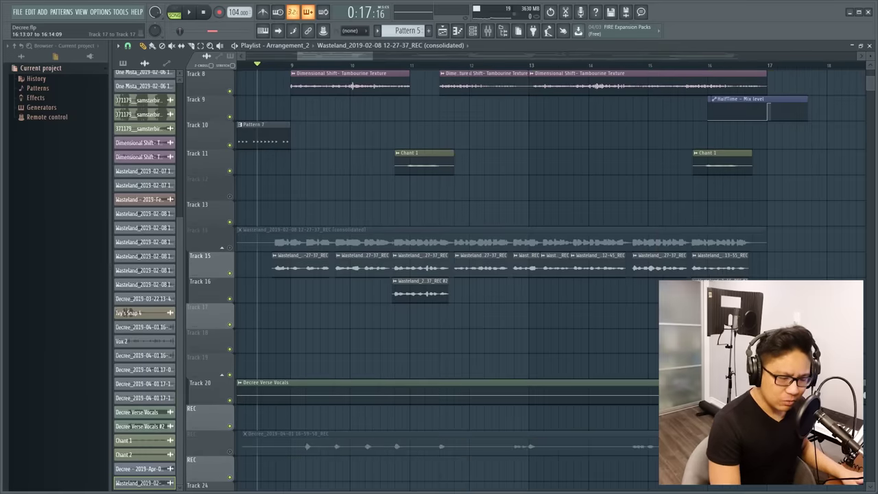
{"action": "left_click_drag", "start_coordinate": [755, 252], "coordinate": [353, 284]}
{"action": "left_click", "coordinate": [588, 310]}
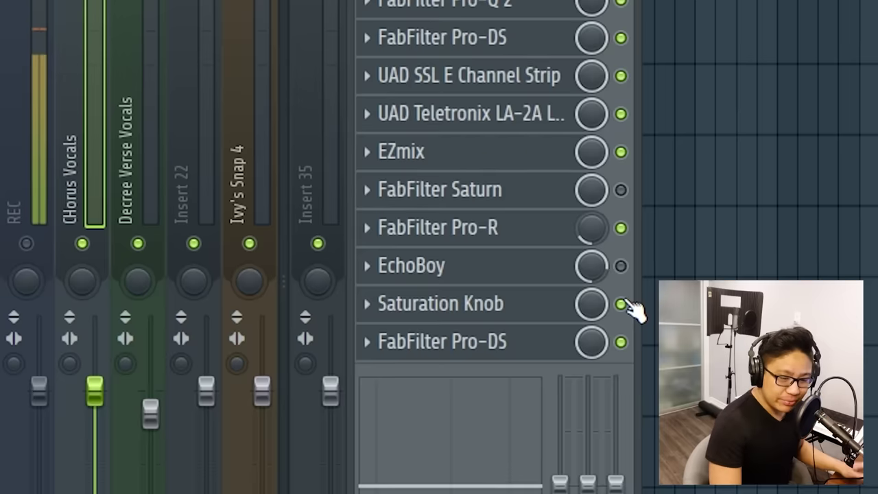
{"action": "left_click", "coordinate": [621, 266]}
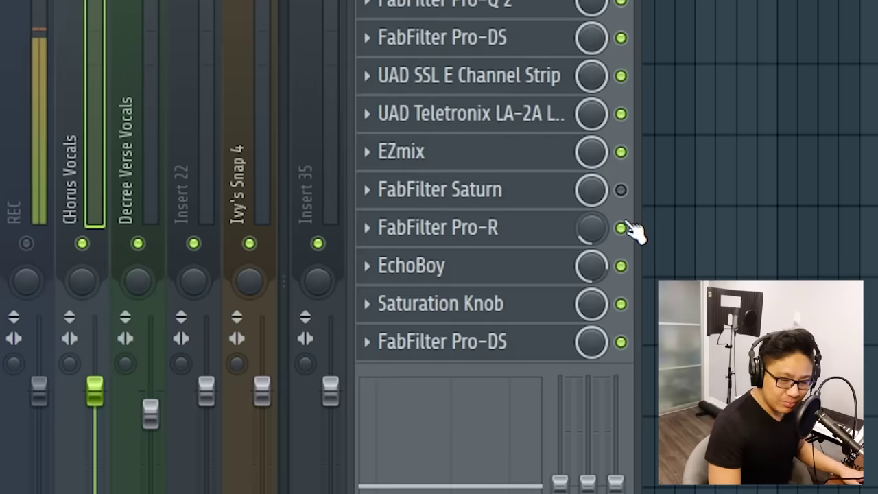
{"action": "left_click", "coordinate": [621, 190]}
{"action": "left_click", "coordinate": [478, 263]}
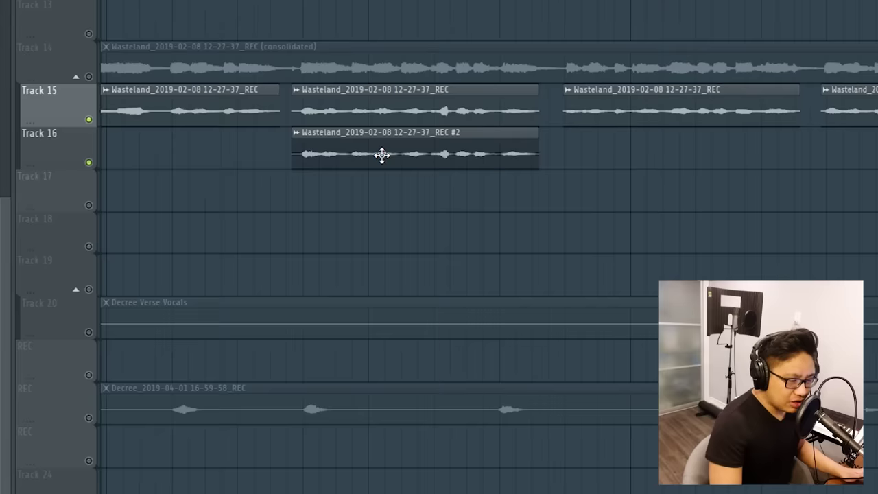
Check the duplicate chorus clip's channel settings, then close them
{"action": "double_click", "coordinate": [382, 155]}
{"action": "key", "text": "Escape"}
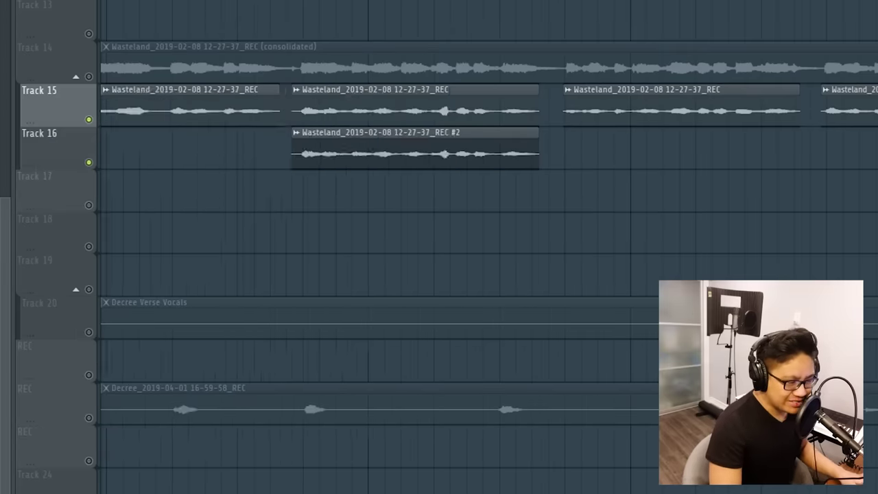
{"action": "scroll", "coordinate": [240, 23], "scroll_direction": "down", "scroll_amount": 3}
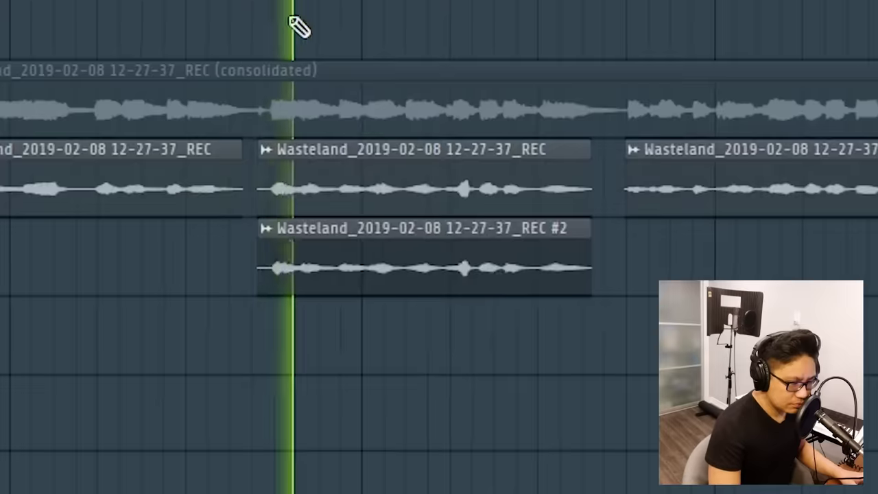
{"action": "scroll", "coordinate": [300, 28], "scroll_direction": "down", "scroll_amount": 2}
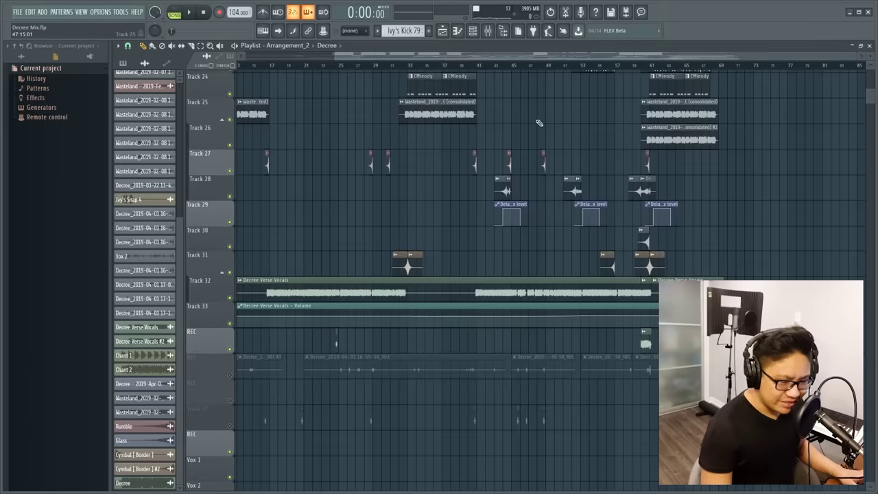
Send the Vox ad-libs to the last mixer track and ease the Saturation Knob mix down slightly
{"action": "scroll", "coordinate": [521, 137], "scroll_direction": "down", "scroll_amount": 2}
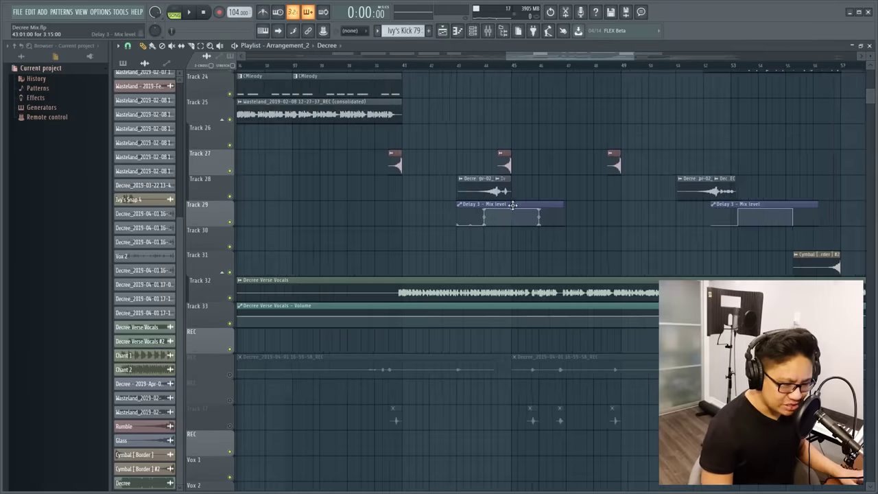
{"action": "scroll", "coordinate": [516, 175], "scroll_direction": "down", "scroll_amount": 2}
{"action": "scroll", "coordinate": [516, 175], "scroll_direction": "up", "scroll_amount": 3}
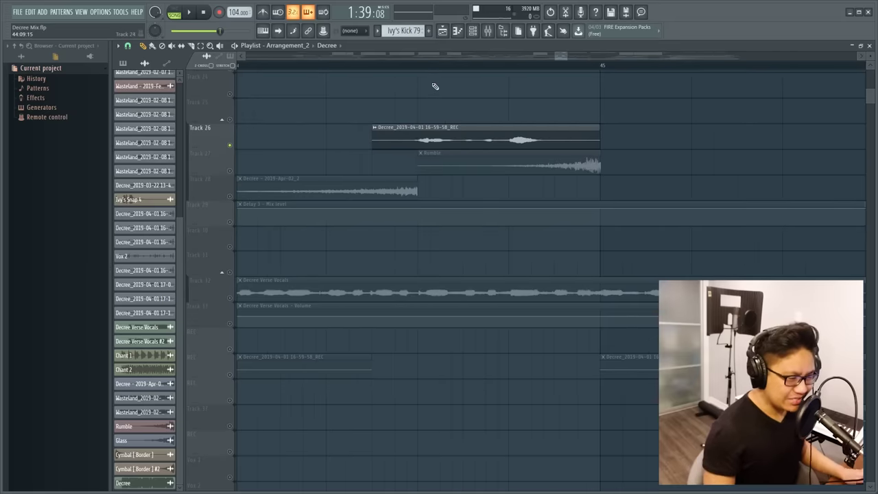
{"action": "key", "text": "space"}
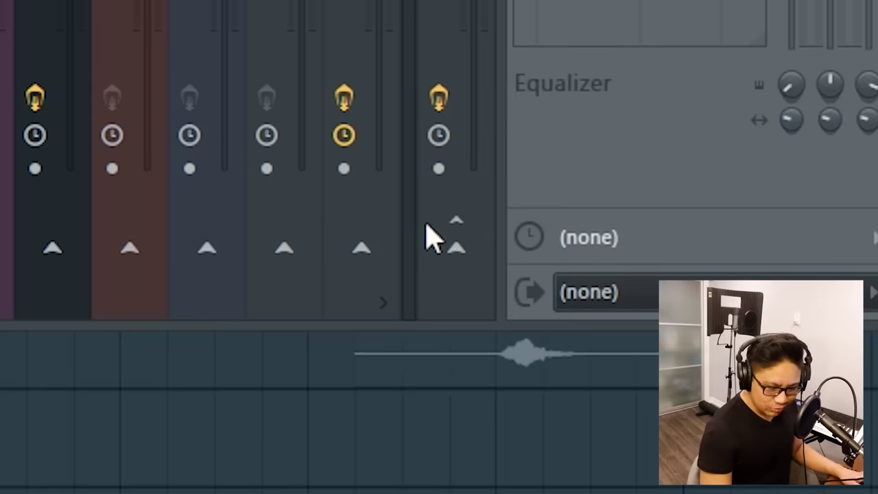
{"action": "left_click", "coordinate": [456, 248]}
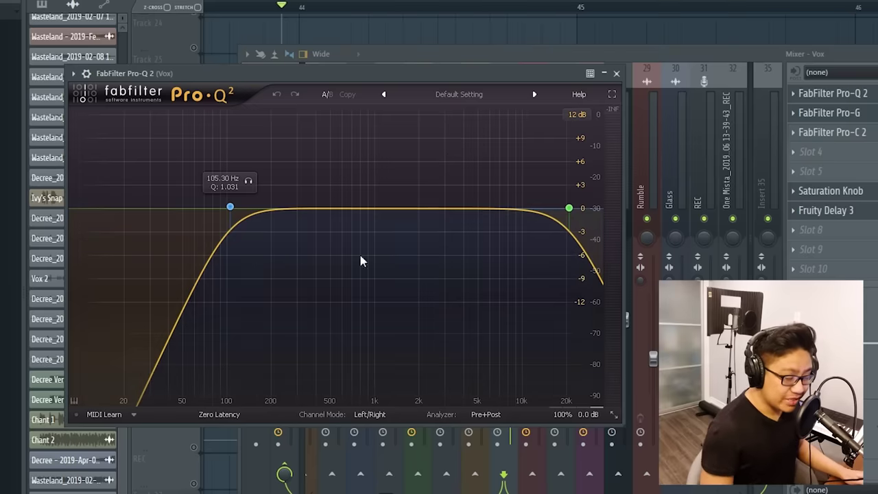
{"action": "left_click", "coordinate": [826, 133]}
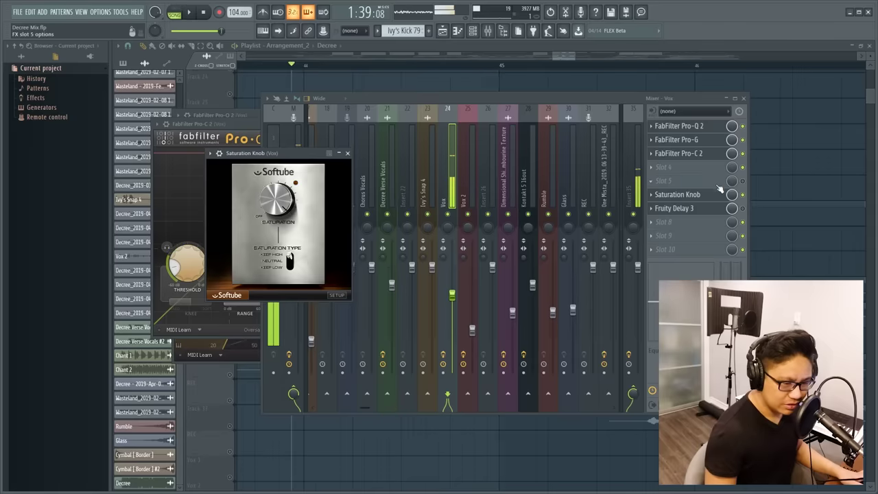
{"action": "left_click_drag", "start_coordinate": [732, 196], "coordinate": [731, 201]}
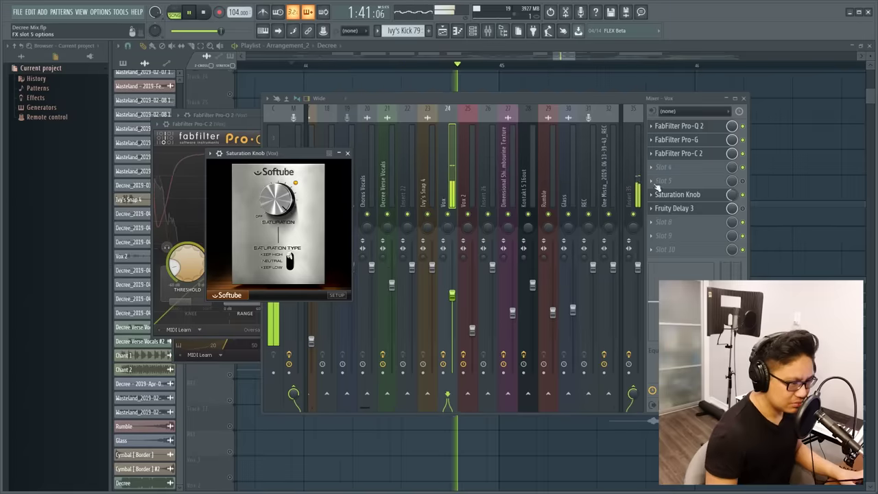
Open Vox's Fruity Delay 3 and play the ad-lib with the Track 29 mix-level automation
{"action": "left_click", "coordinate": [326, 212]}
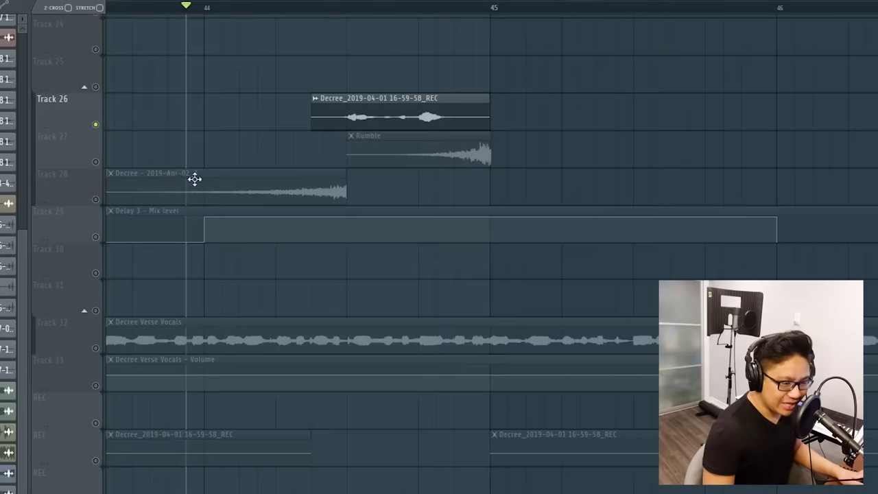
{"action": "left_click", "coordinate": [100, 237]}
{"action": "key", "text": "space"}
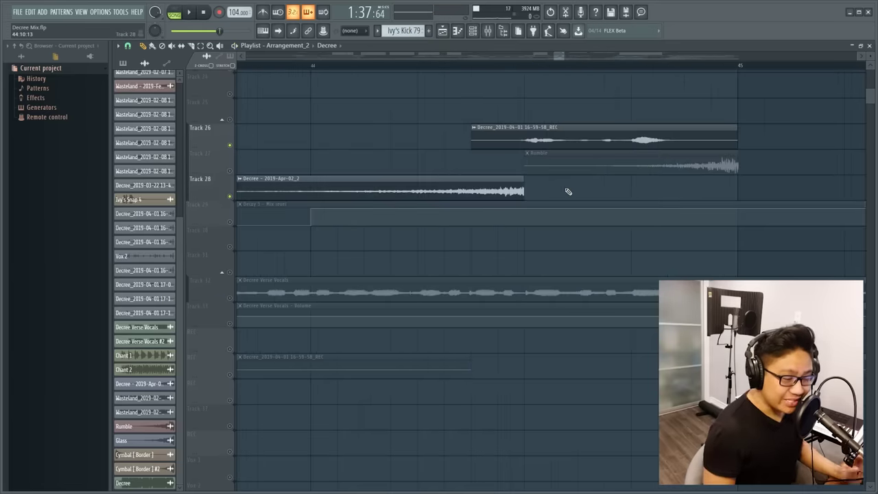
Mark a range around the ad-lib on Track 28 and play it back once
{"action": "left_click_drag", "start_coordinate": [569, 192], "coordinate": [592, 197]}
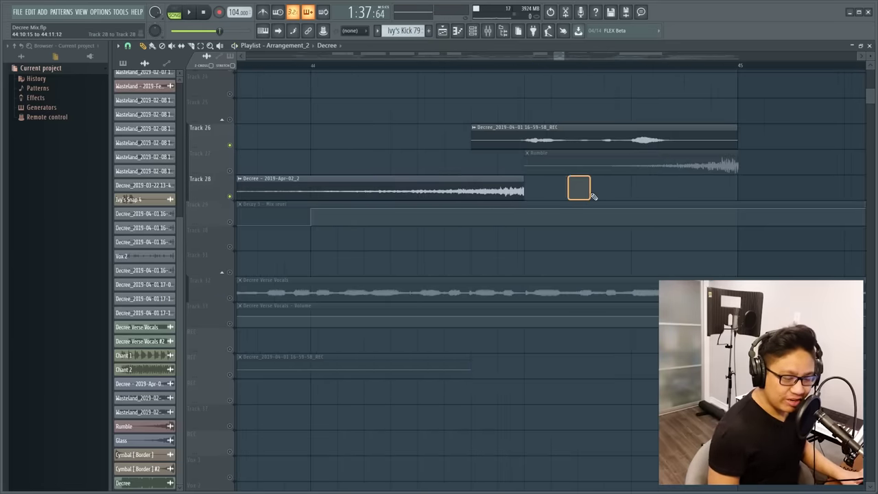
{"action": "scroll", "coordinate": [577, 171], "scroll_direction": "down", "scroll_amount": 4}
{"action": "key", "text": "space"}
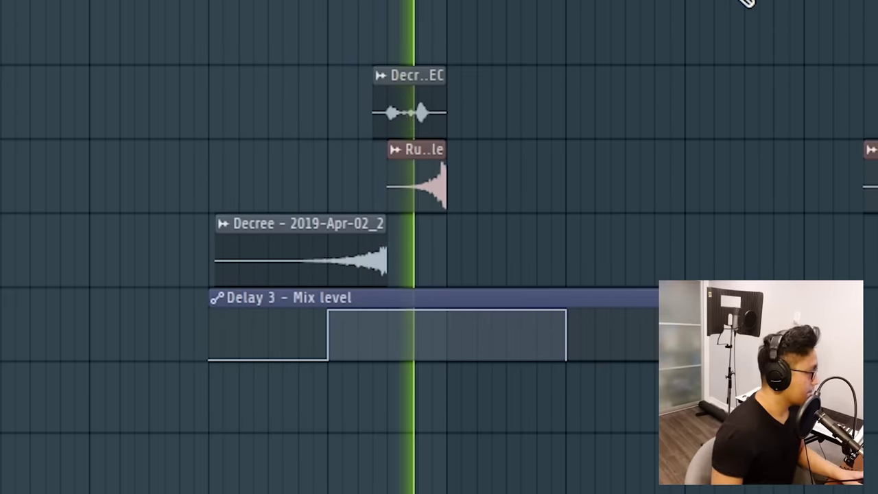
{"action": "key", "text": "space"}
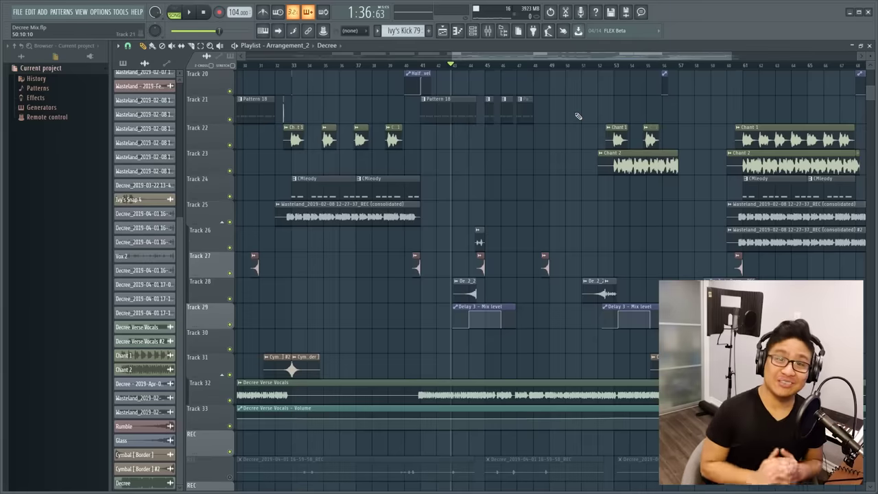